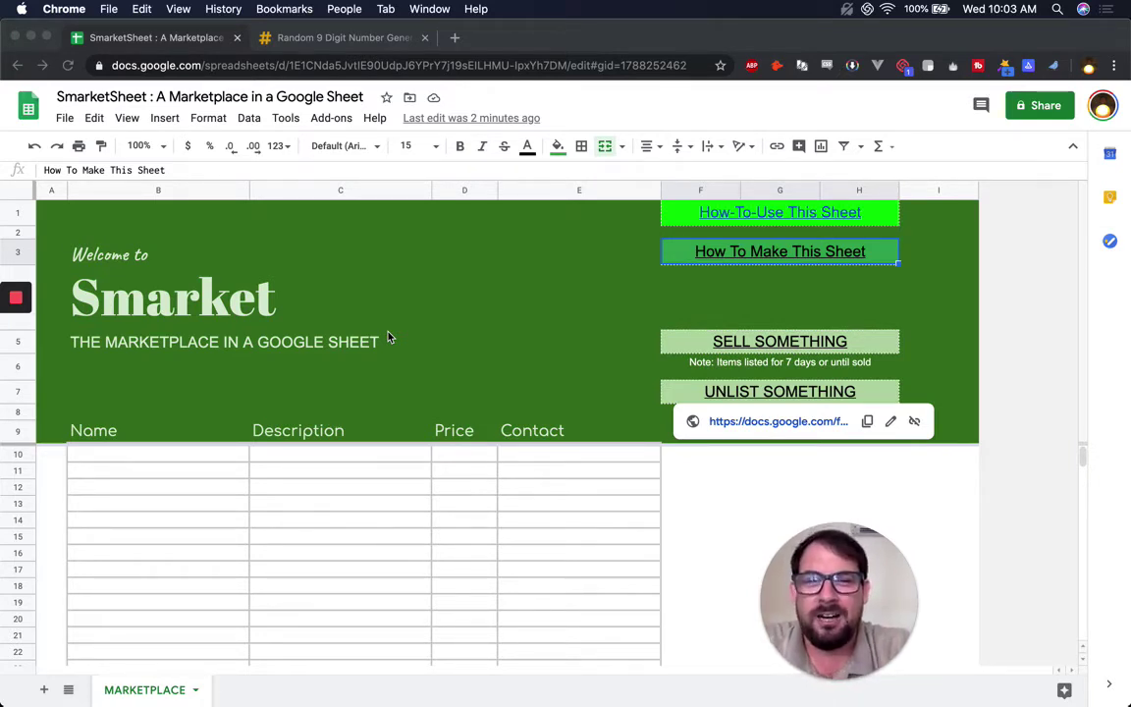
# Dismiss the link preview popup on the MARKETPLACE sheet
pyautogui.click(919, 399)
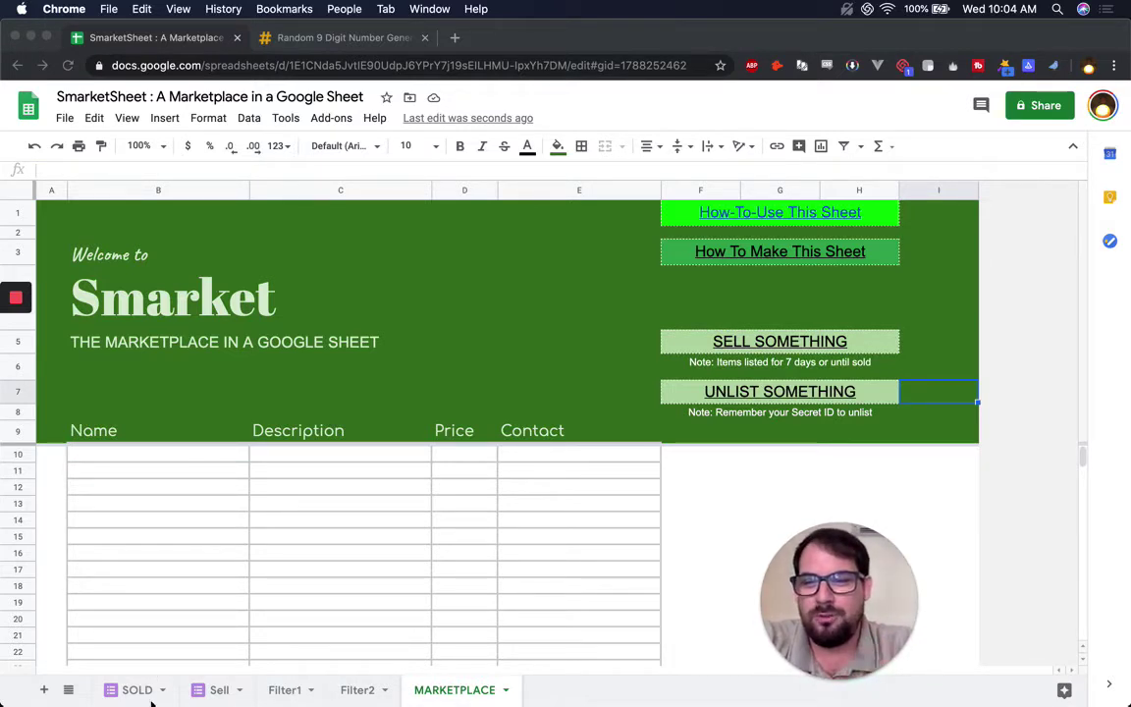
# Review the first Sell listing's contact and ID
pyautogui.click(214, 691)
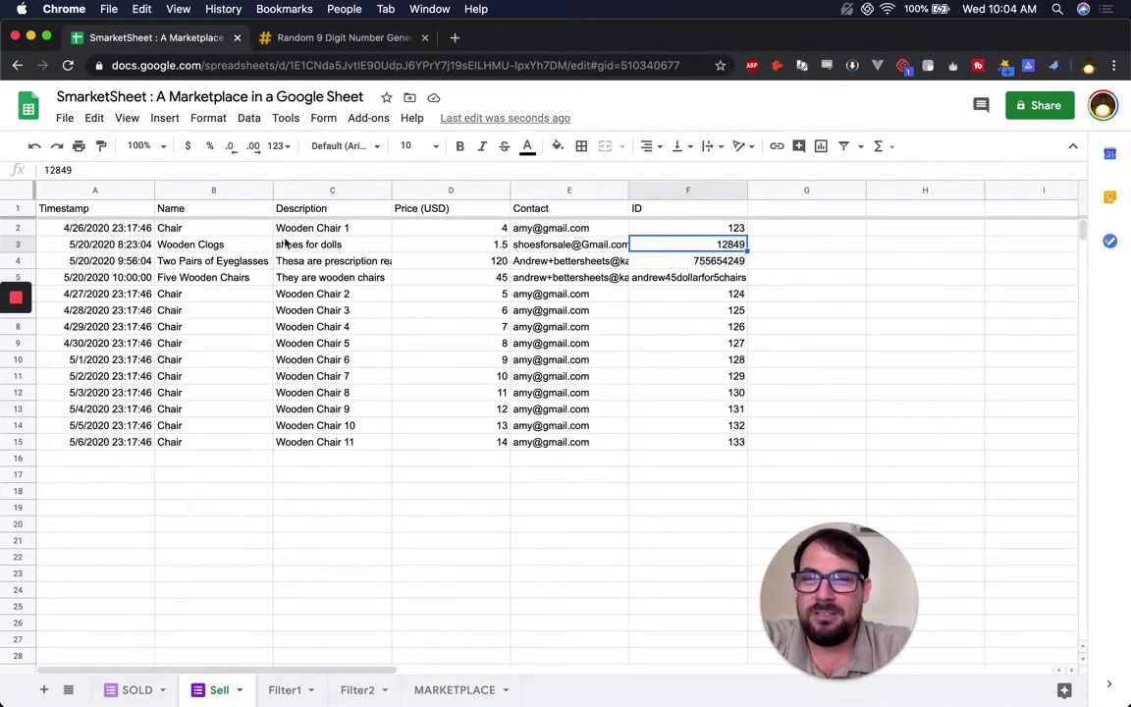
pyautogui.click(575, 229)
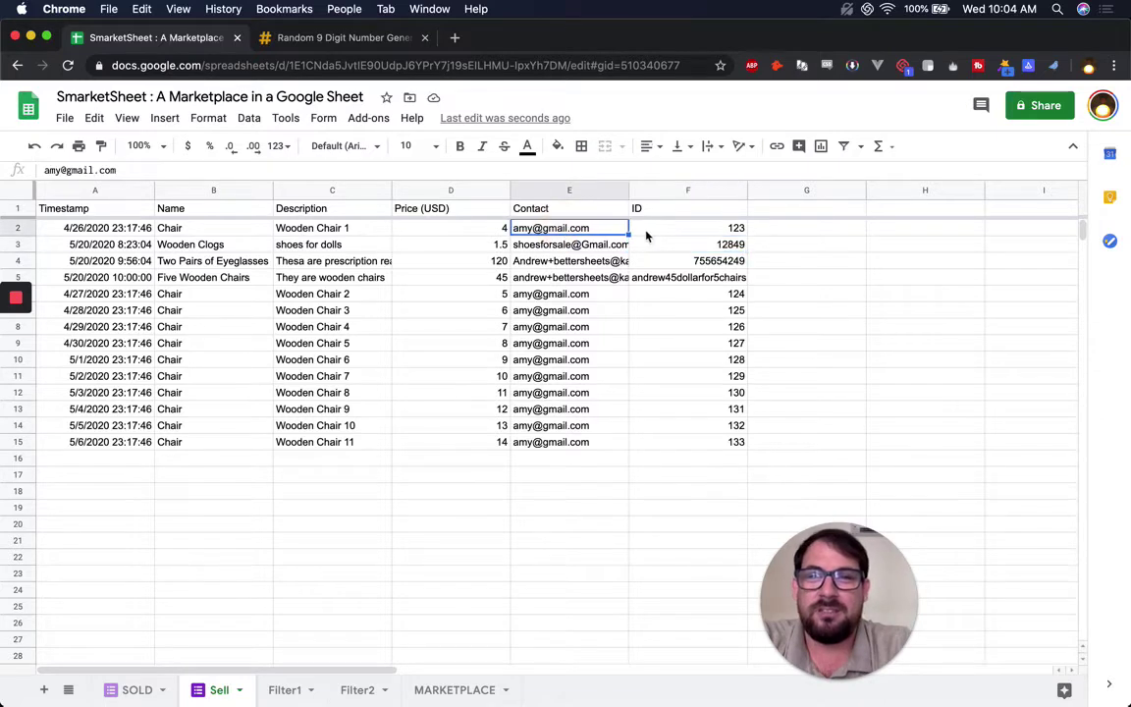
pyautogui.click(676, 227)
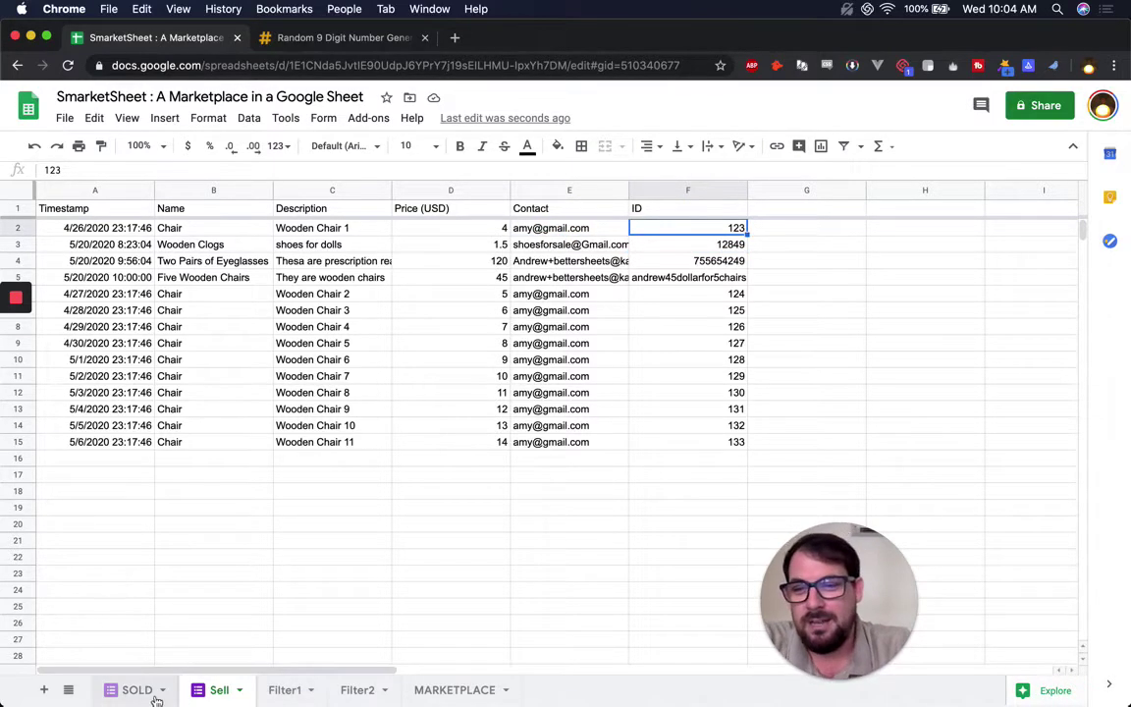
# Review Filter1's A2 FILTER seven-day date condition and G2 sold-match formula, ending on Filter2
pyautogui.click(291, 692)
pyautogui.click(119, 224)
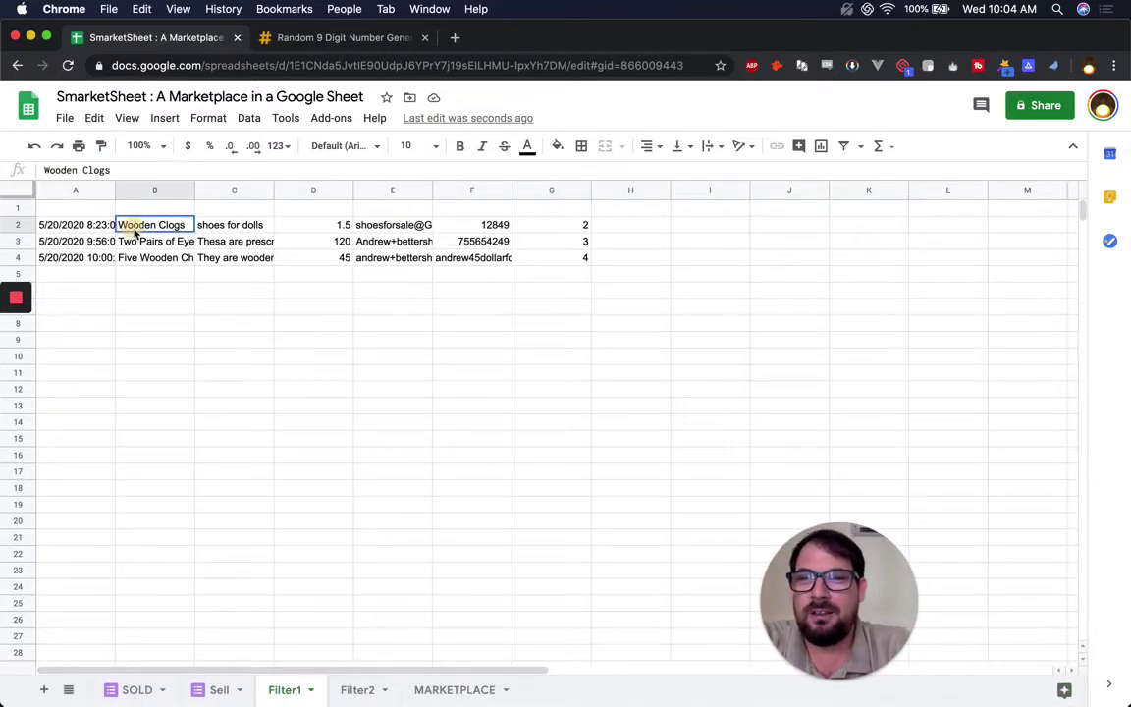
pyautogui.click(82, 222)
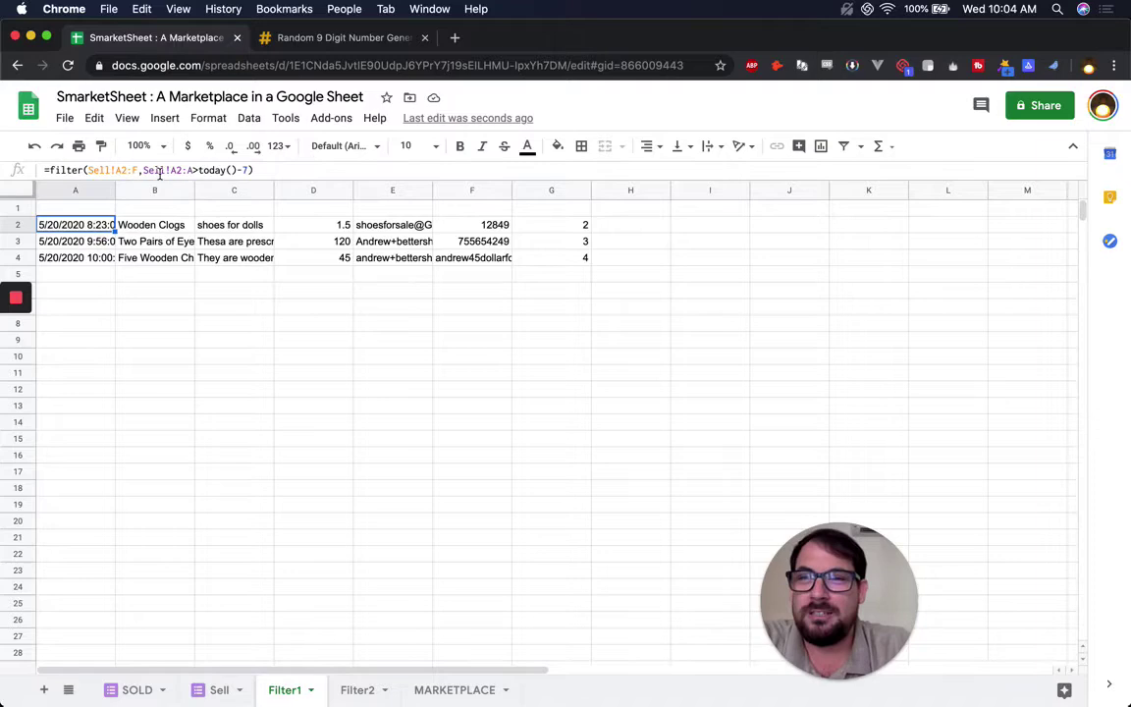
pyautogui.click(229, 170)
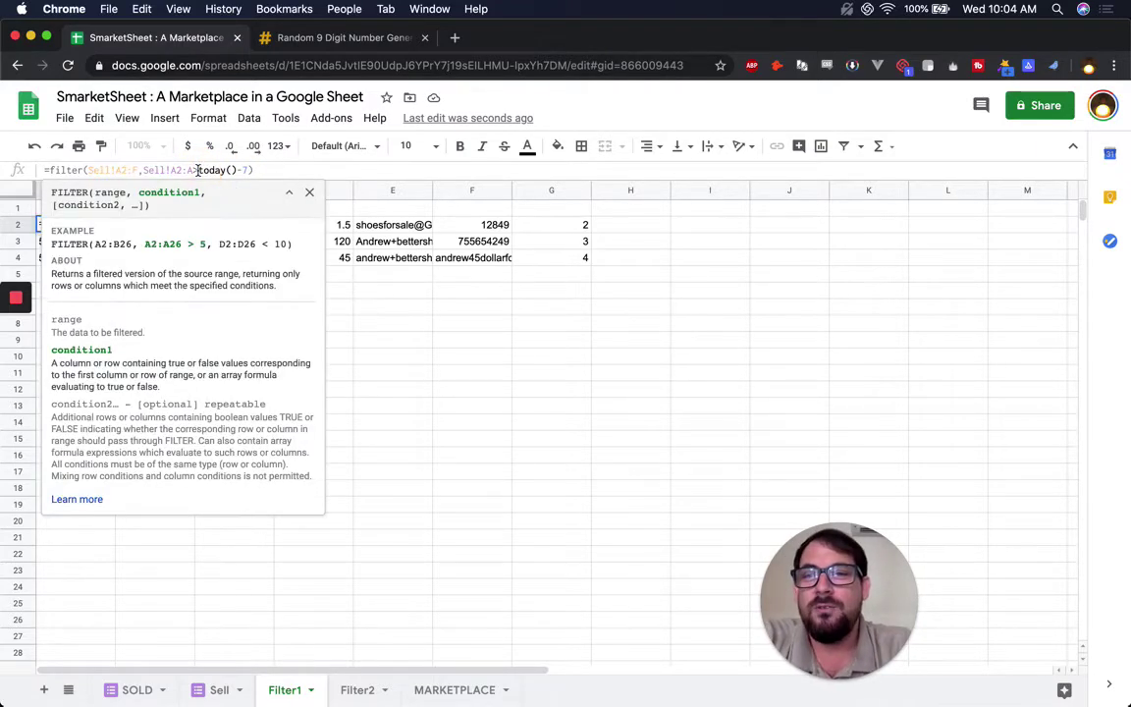
pyautogui.click(253, 171)
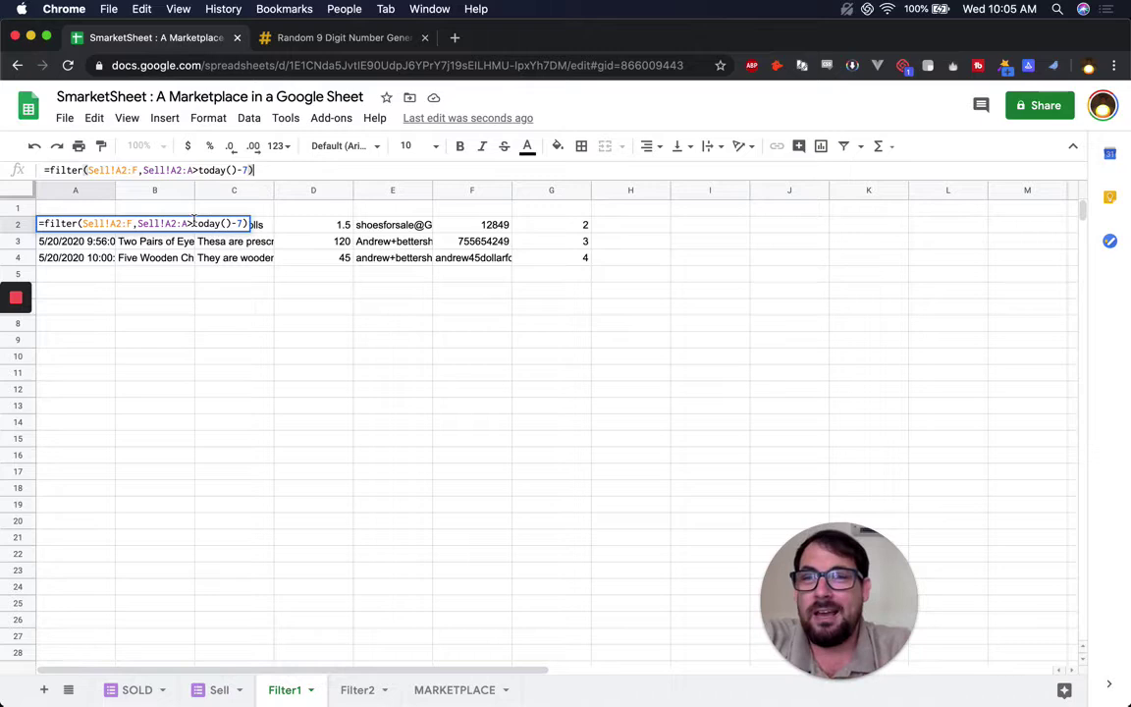
pyautogui.click(265, 224)
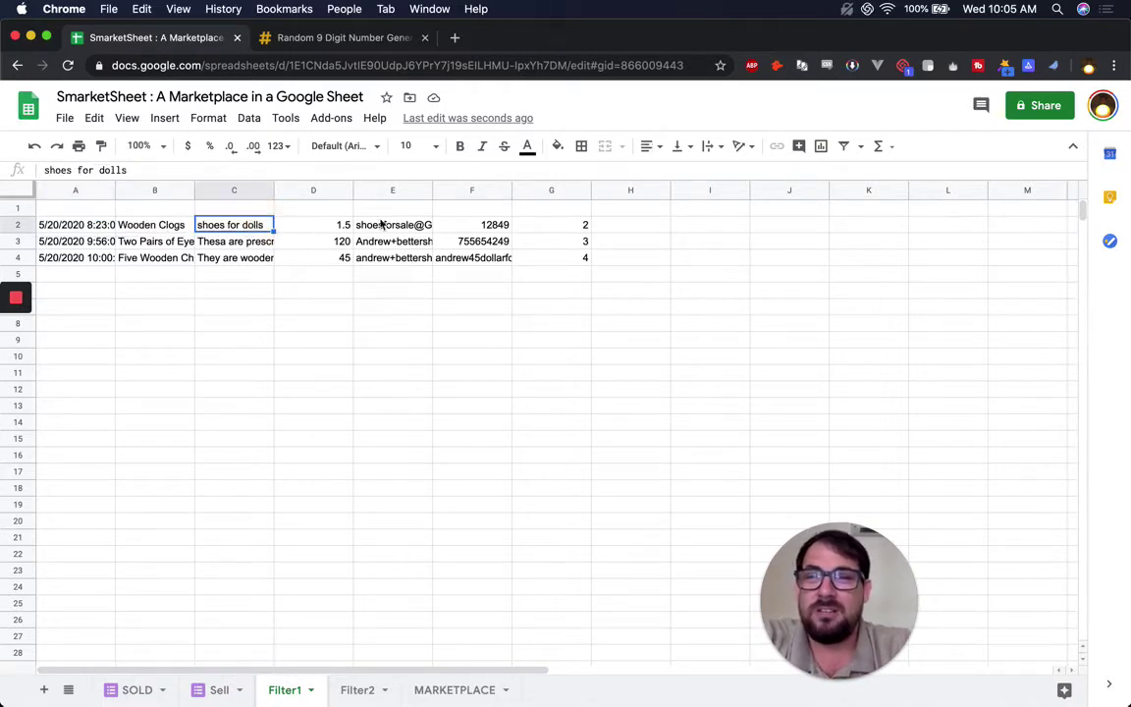
pyautogui.click(538, 227)
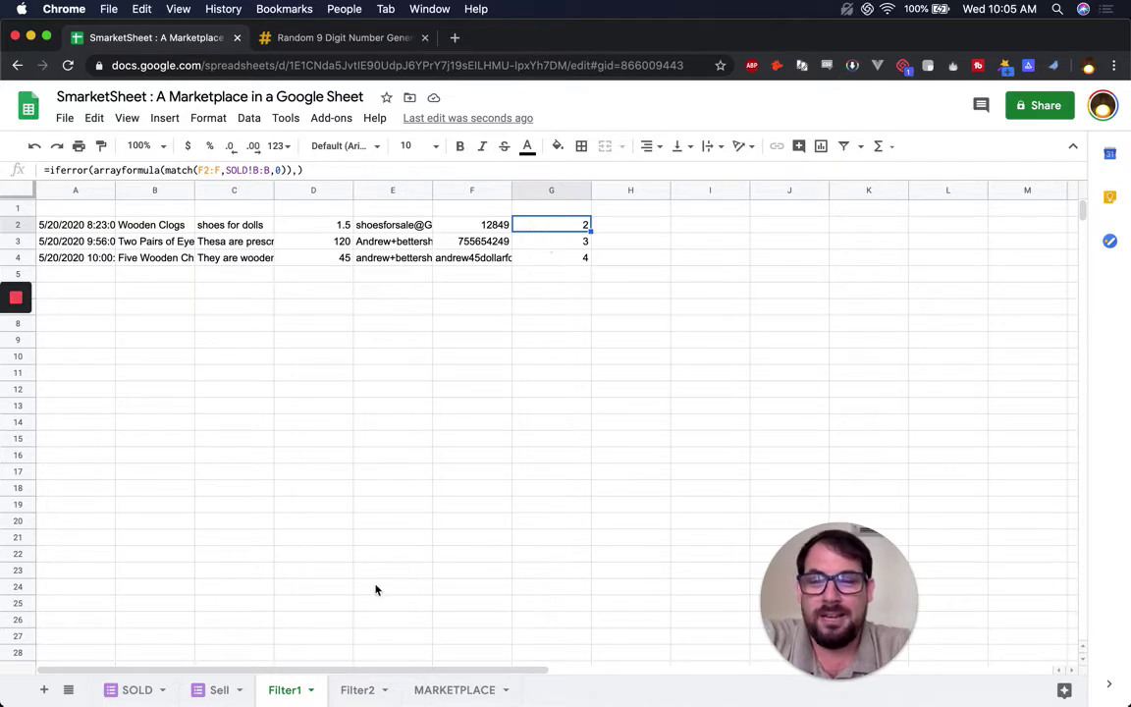
pyautogui.click(360, 690)
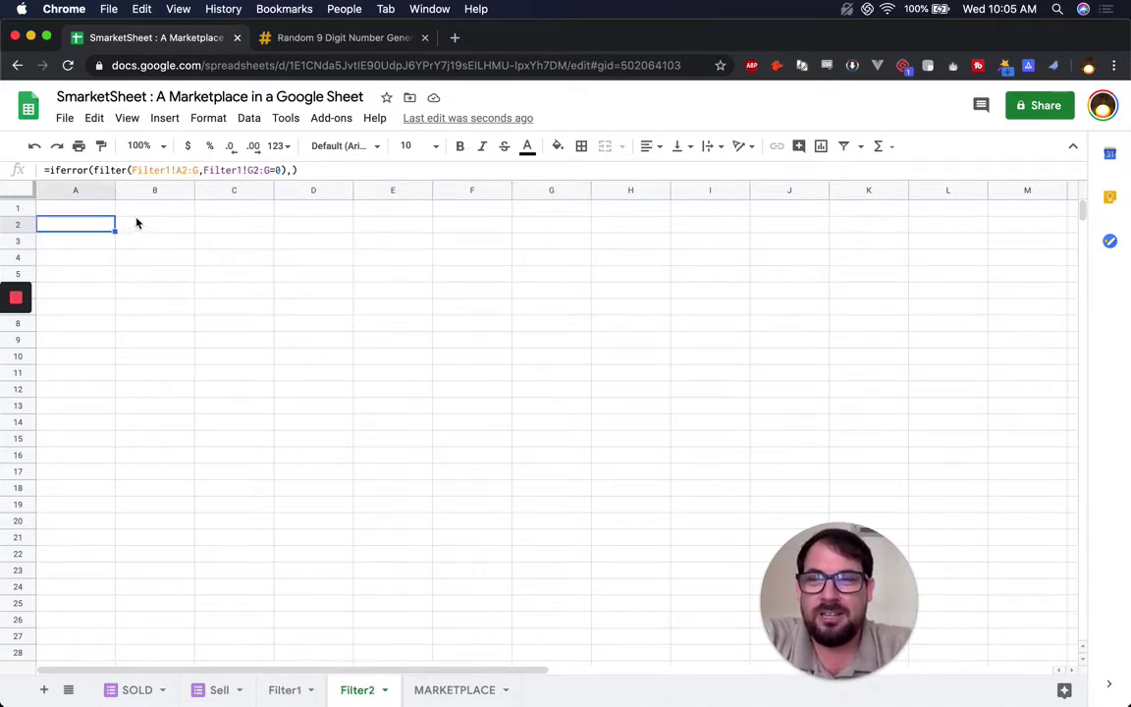
# Examine Filter2's FILTER formula: its Filter1 data range and G2:G=0 condition
pyautogui.click(252, 170)
pyautogui.click(199, 171)
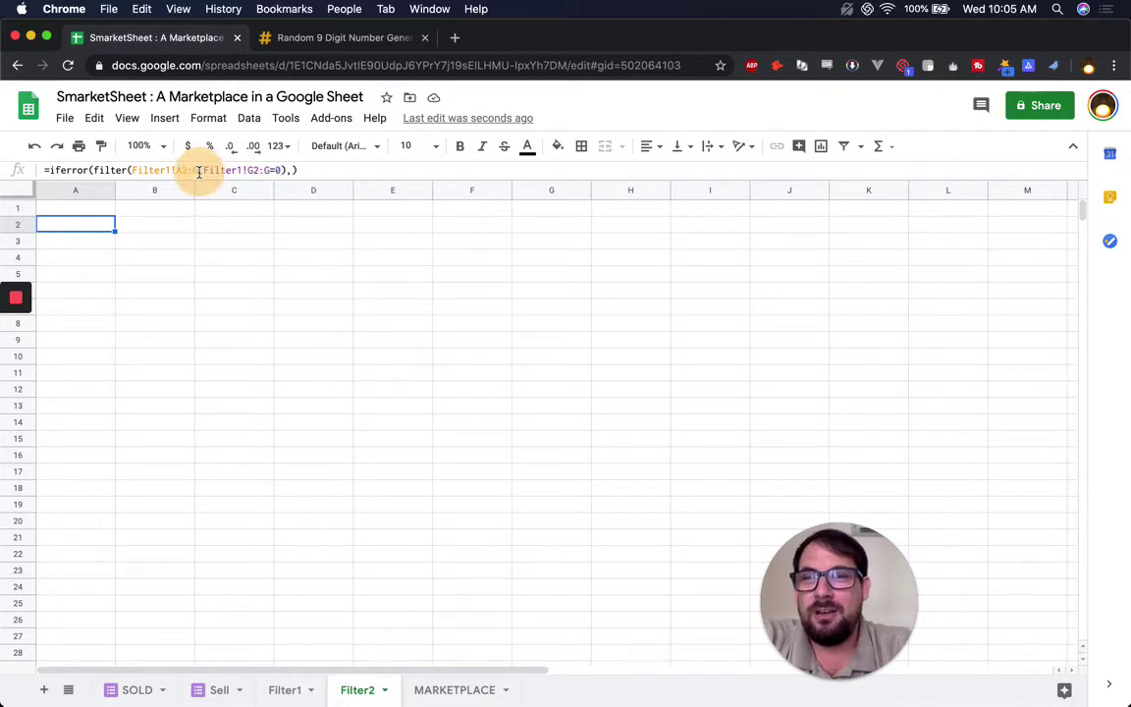
pyautogui.click(251, 170)
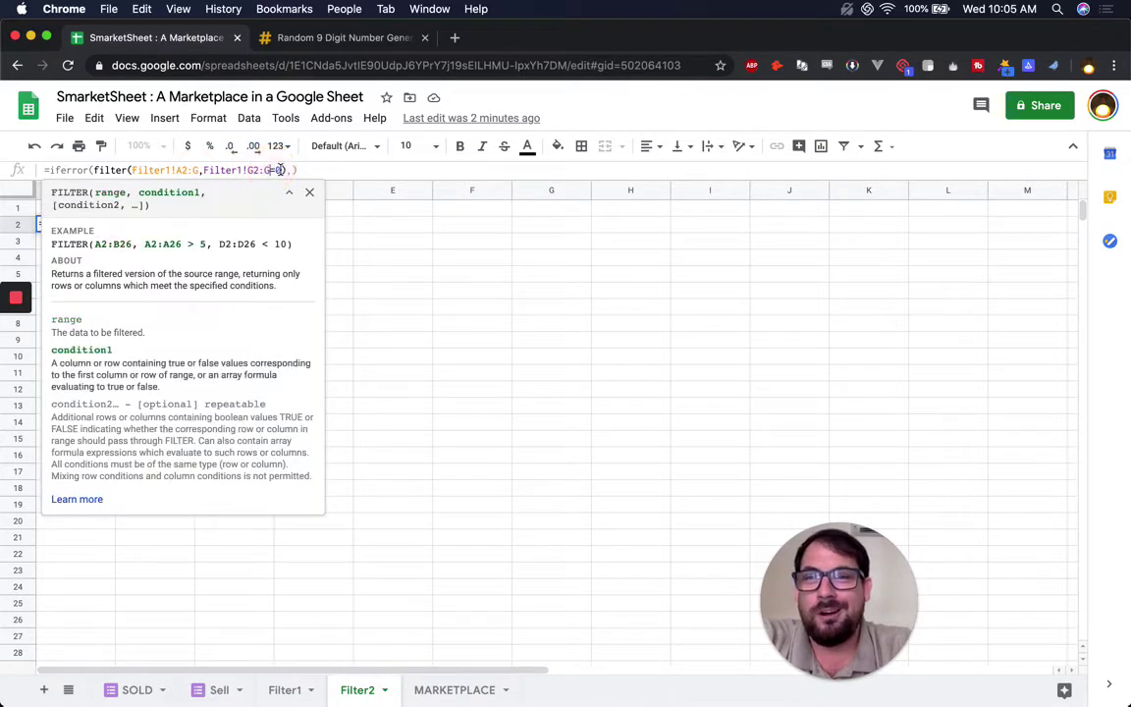
pyautogui.click(285, 689)
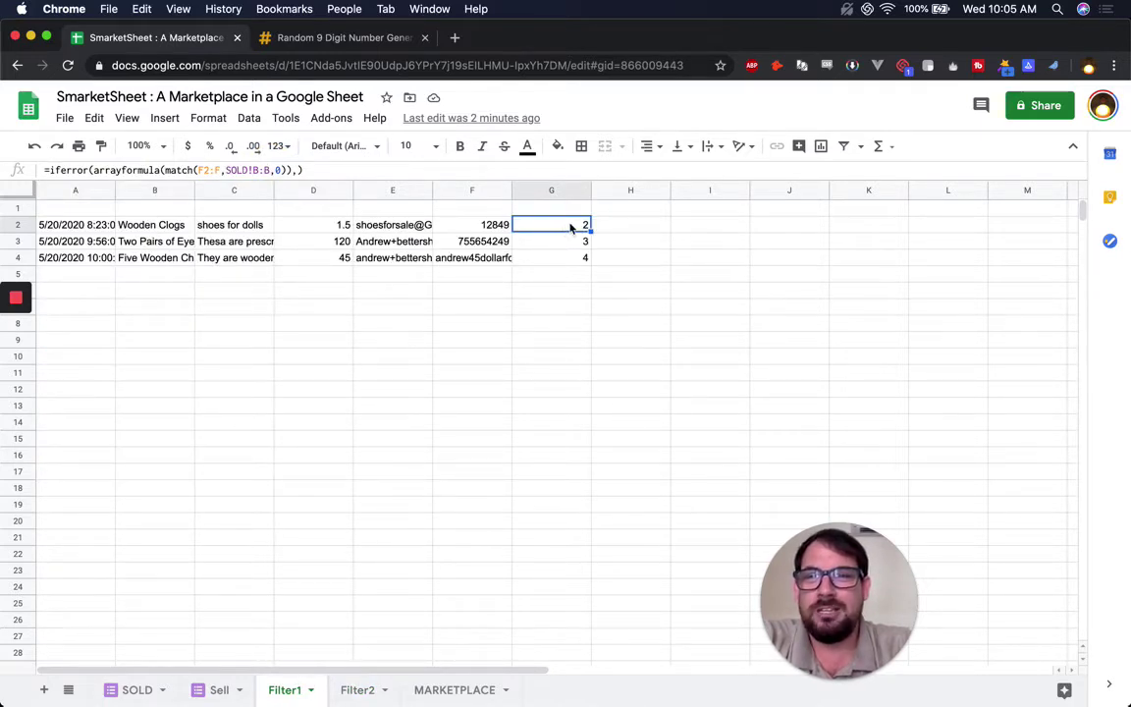
# Compare the three sold IDs on SOLD with the matching listing IDs on Sell
pyautogui.click(146, 692)
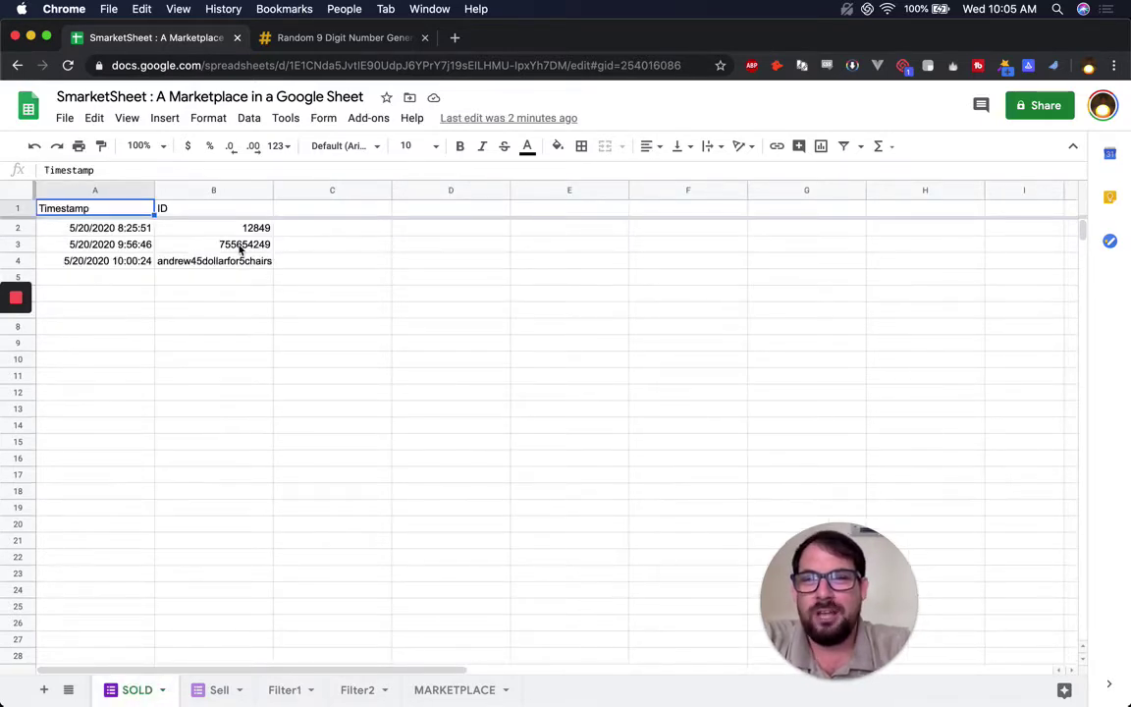
pyautogui.moveTo(224, 229); pyautogui.dragTo(221, 264)
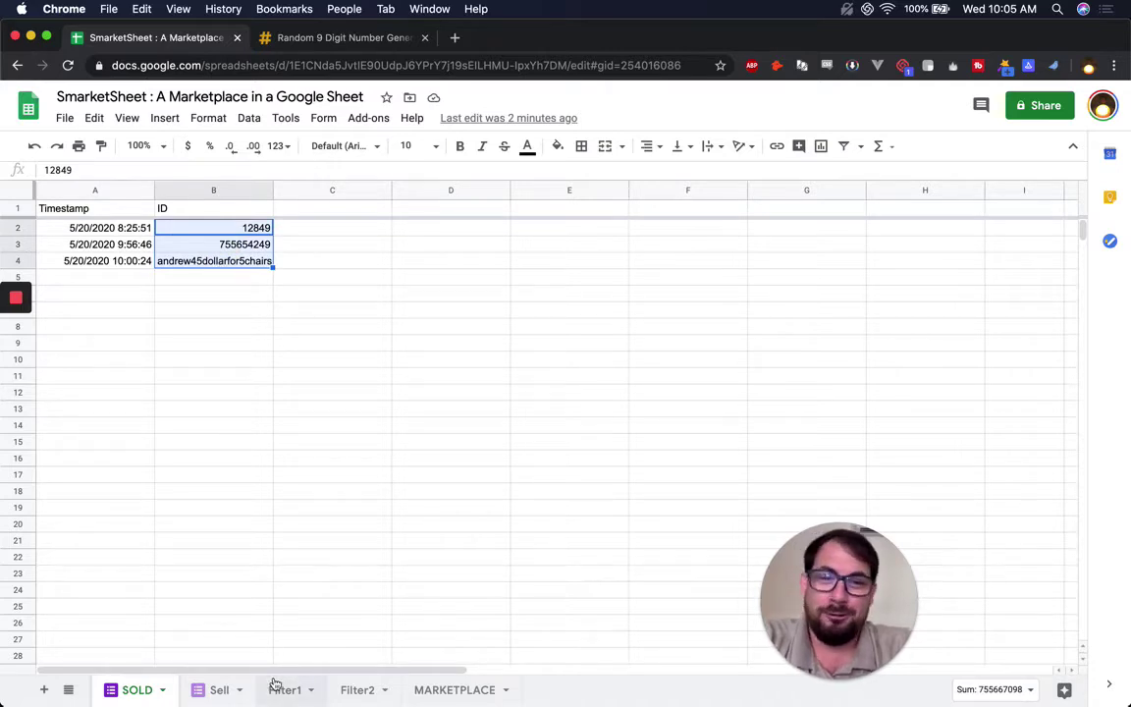
pyautogui.click(210, 692)
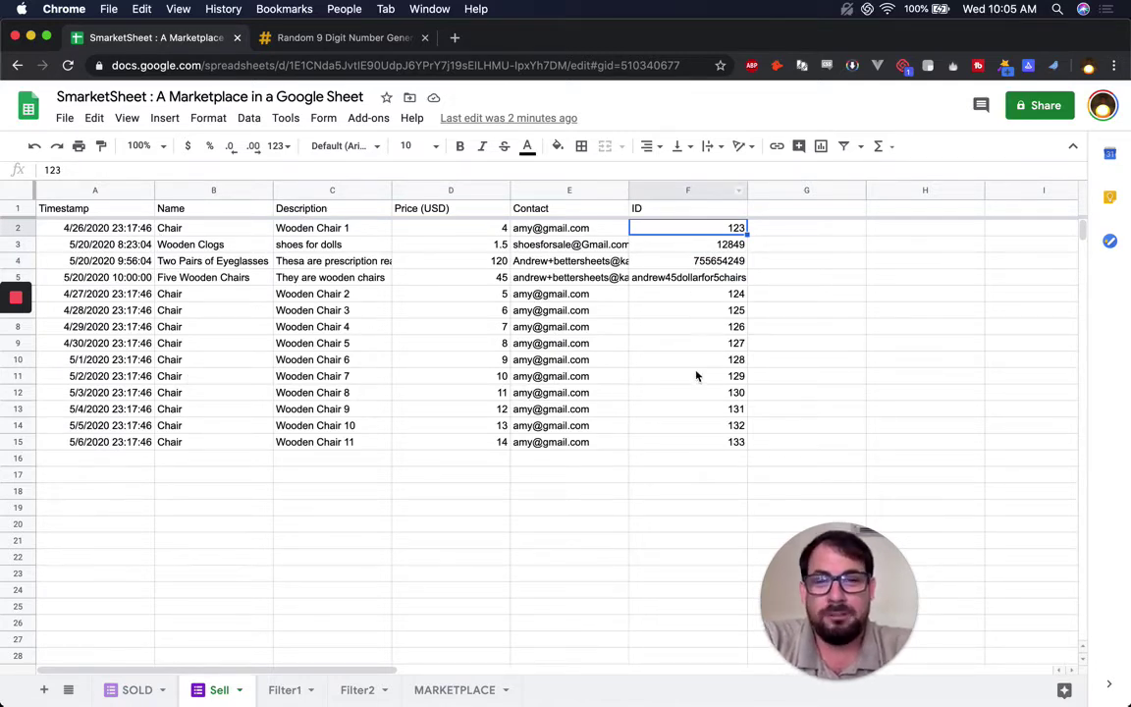
pyautogui.click(713, 265)
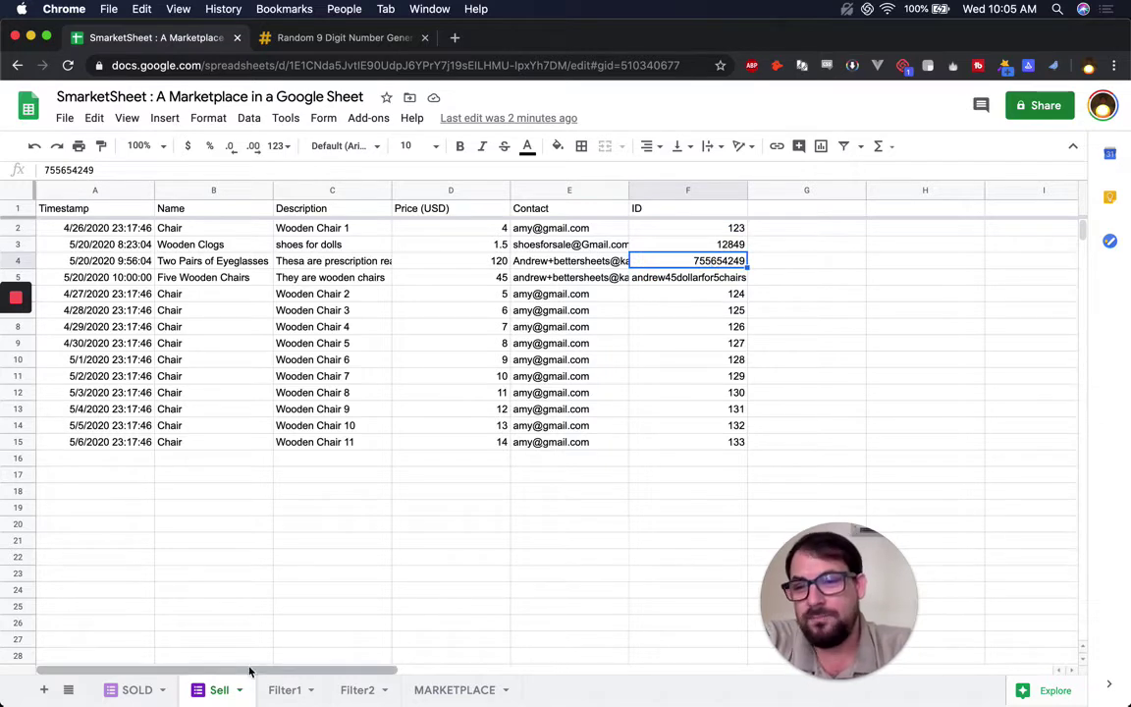
pyautogui.click(137, 689)
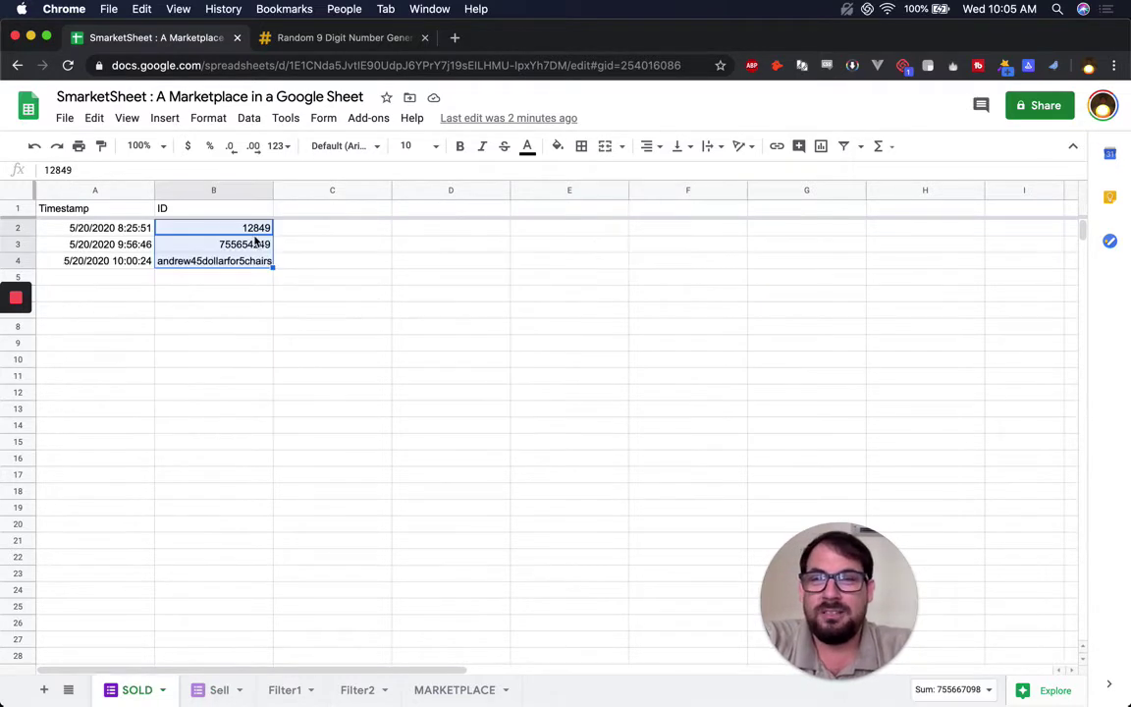
pyautogui.click(240, 229)
pyautogui.click(216, 690)
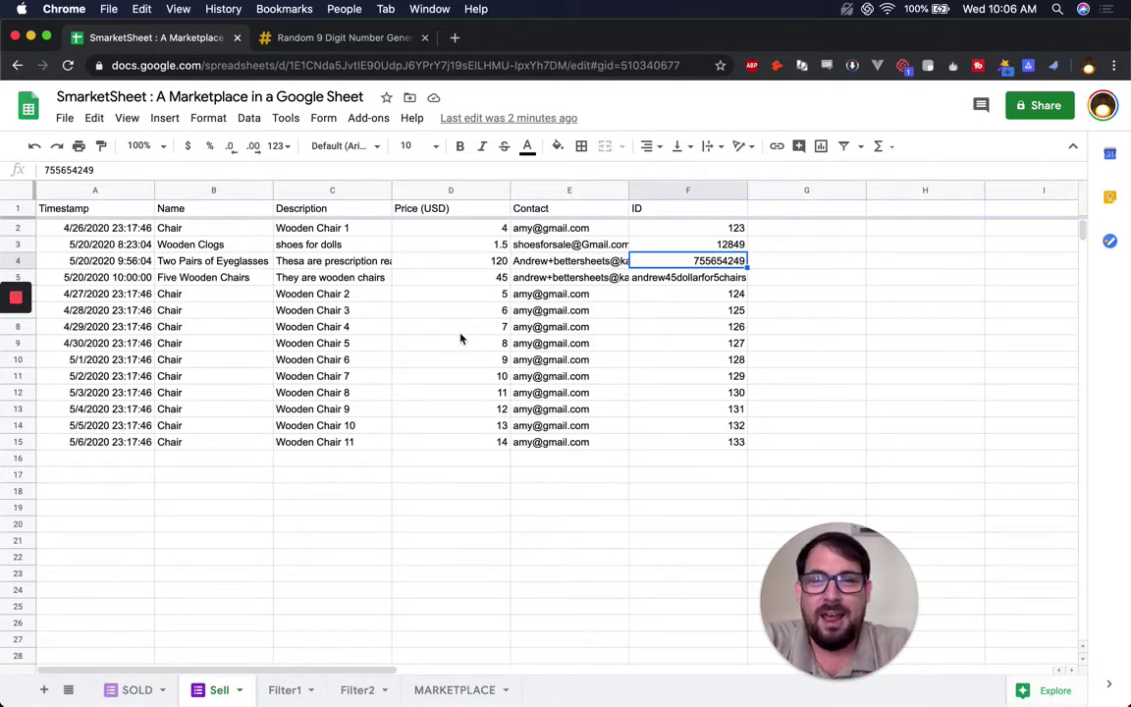
# Show MARKETPLACE's B10 formula =ARRAYFORMULA(Filter2!B2:E) and peek at Filter2
pyautogui.click(455, 691)
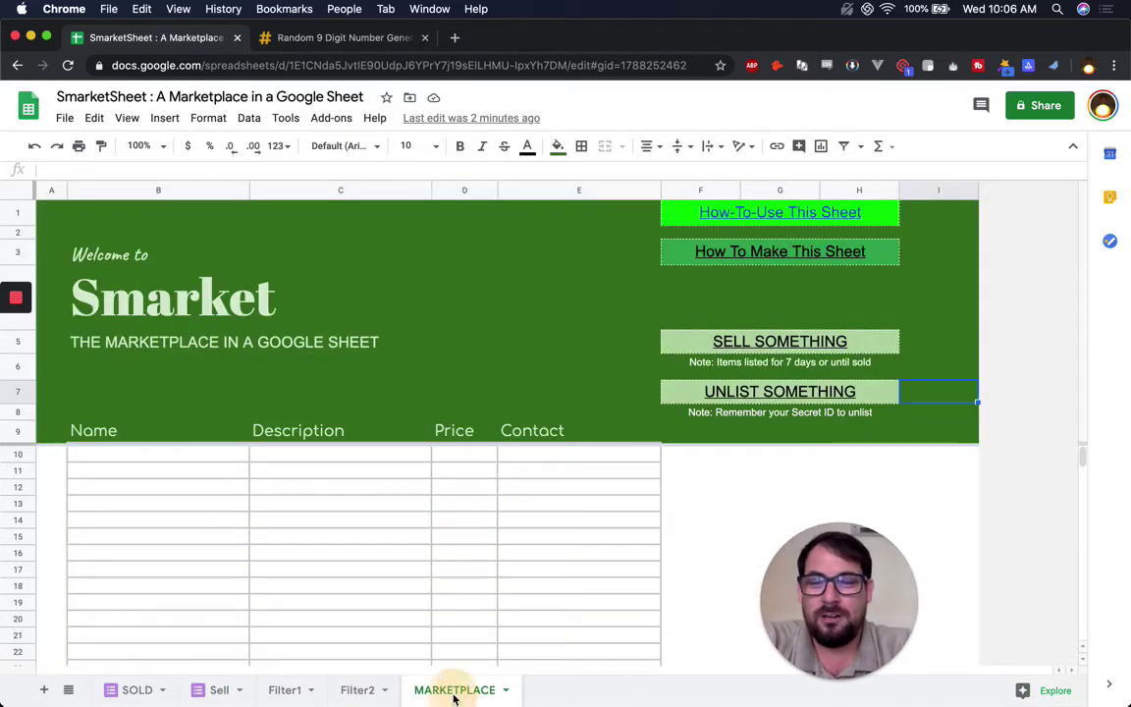
pyautogui.click(109, 462)
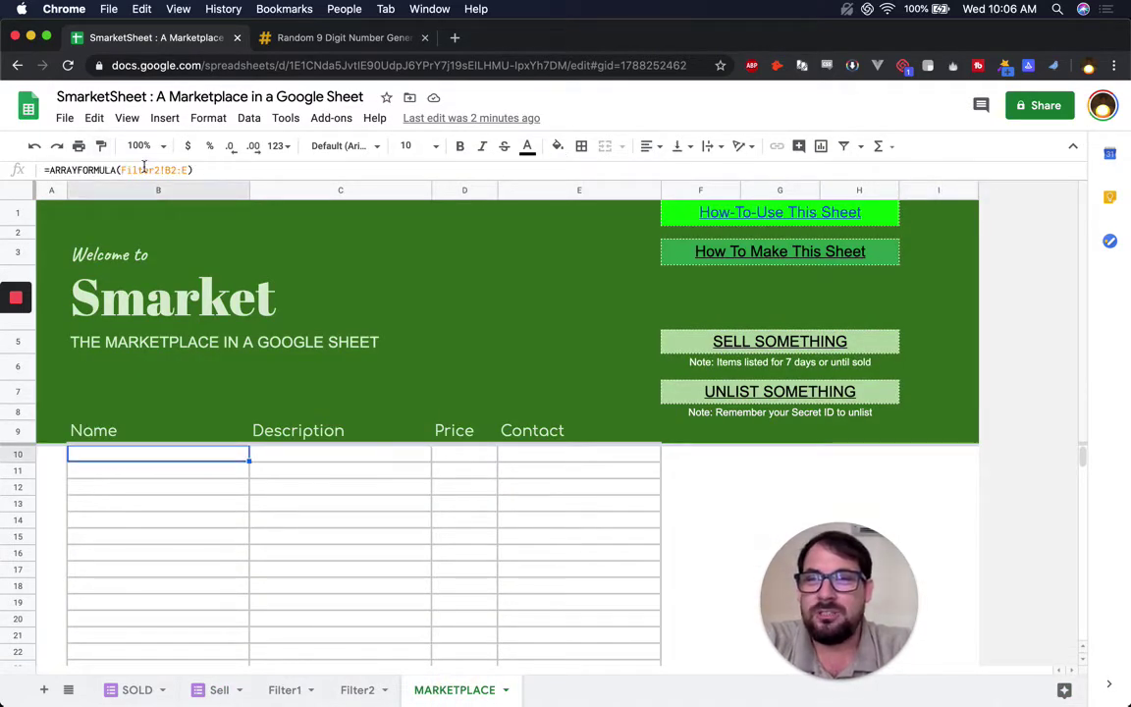
pyautogui.click(361, 692)
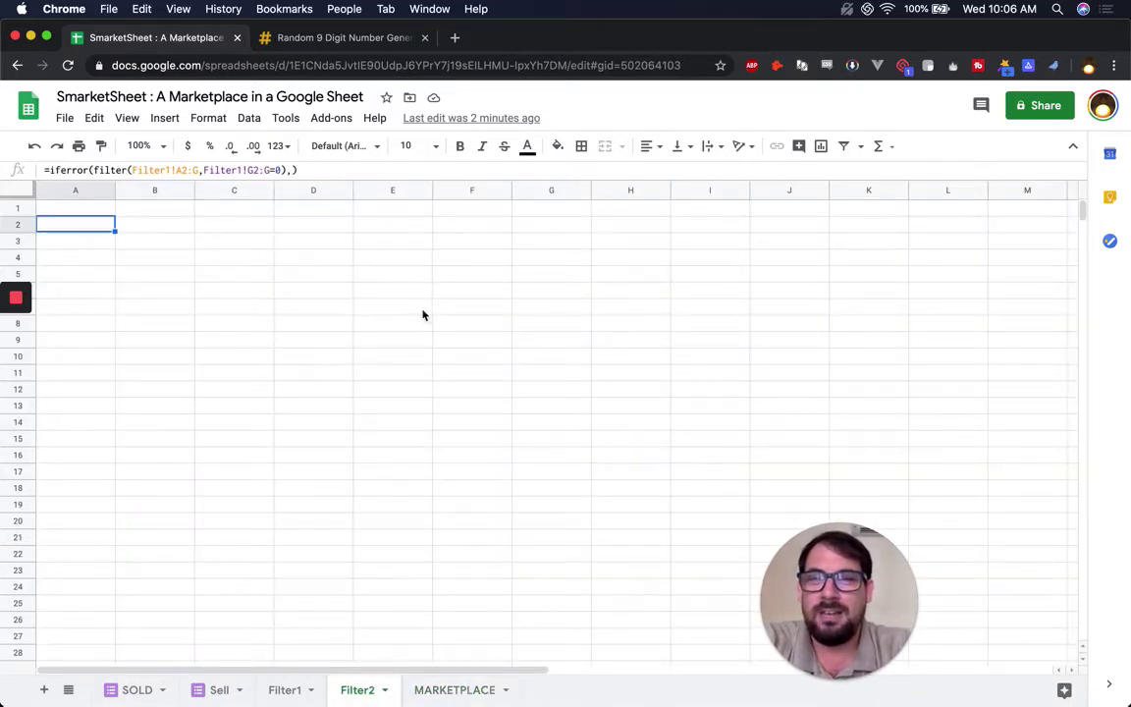
pyautogui.moveTo(18, 335)
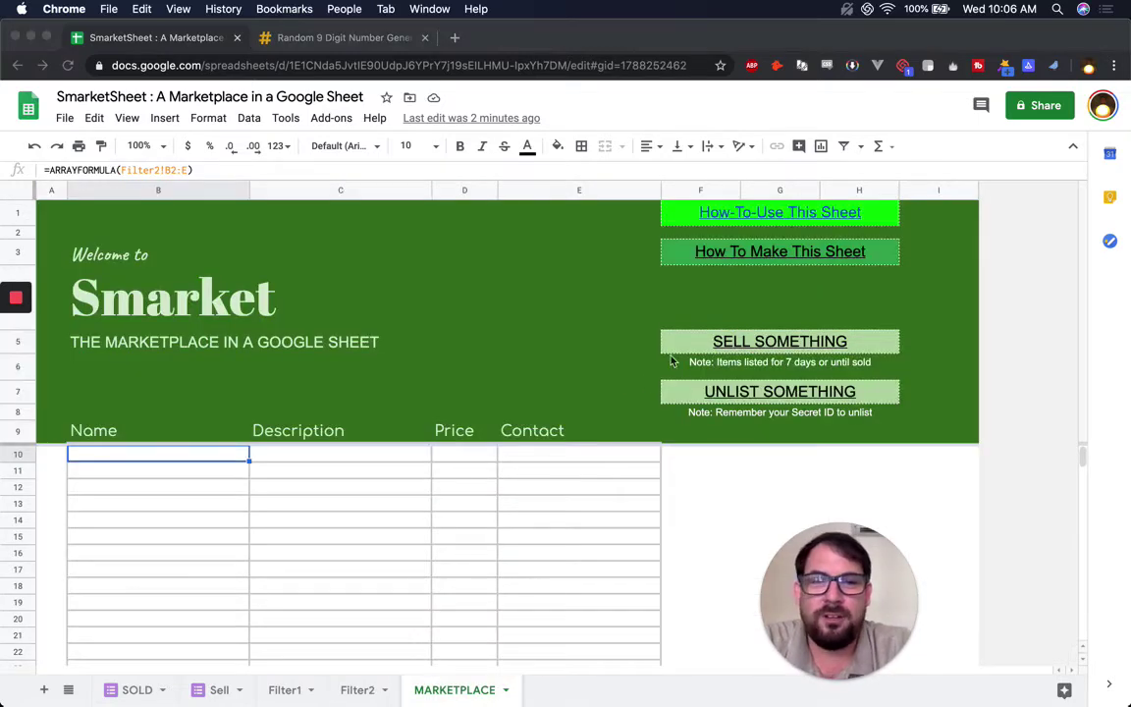
pyautogui.click(735, 342)
# Follow the Sell Something form link, then check new listings Item 1 ($99.00) and Item 2 ($888.00)
pyautogui.click(756, 372)
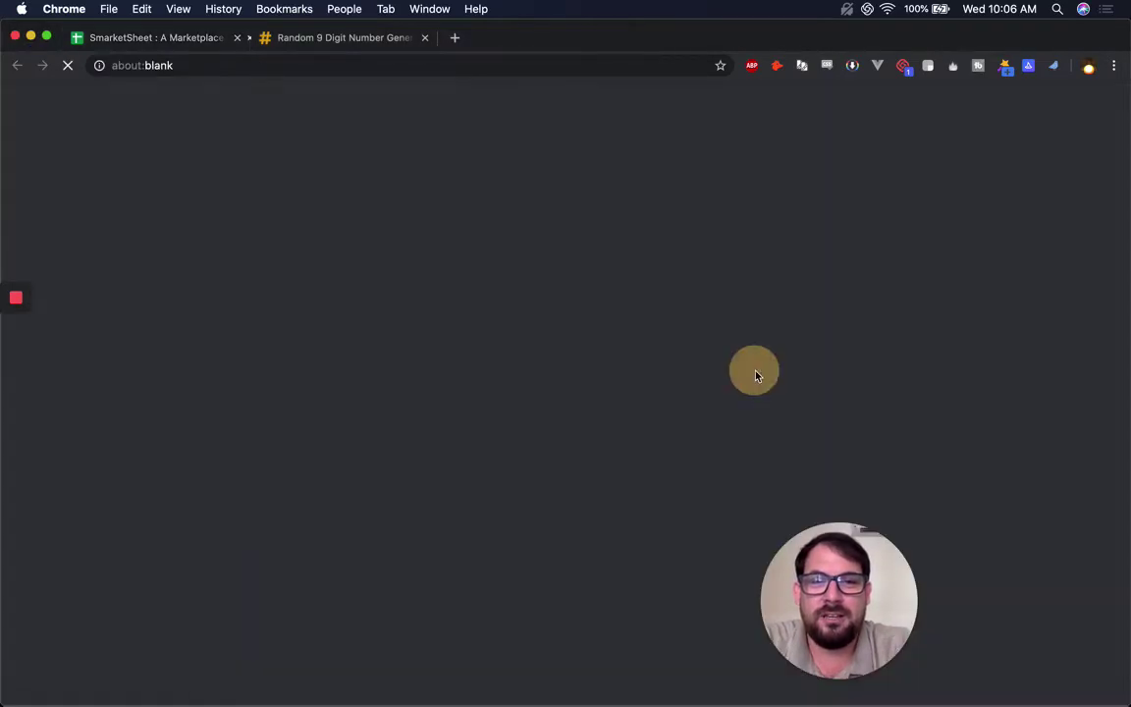
pyautogui.click(14, 336)
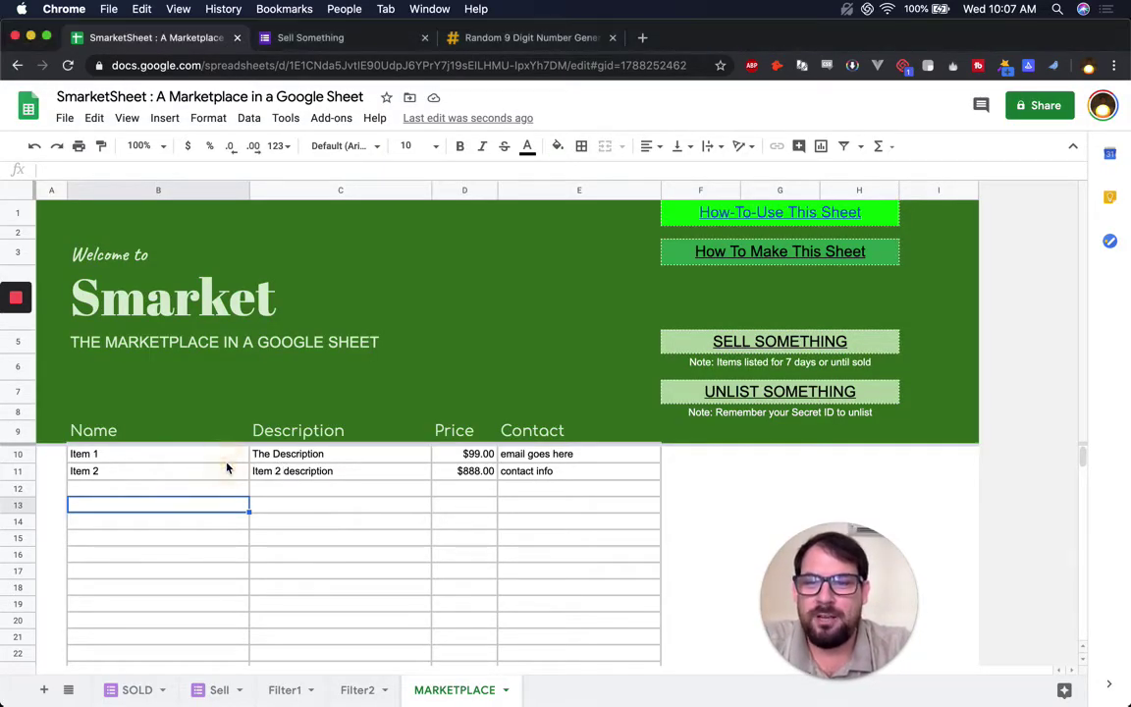
pyautogui.click(190, 457)
pyautogui.click(308, 455)
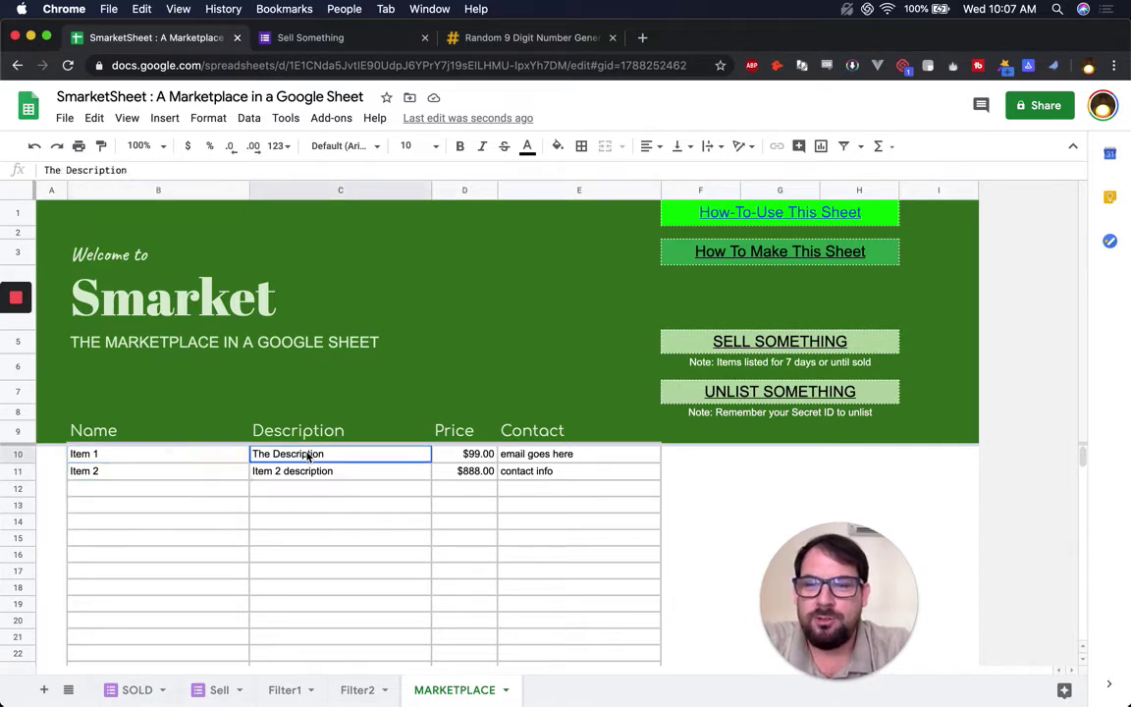
pyautogui.click(482, 472)
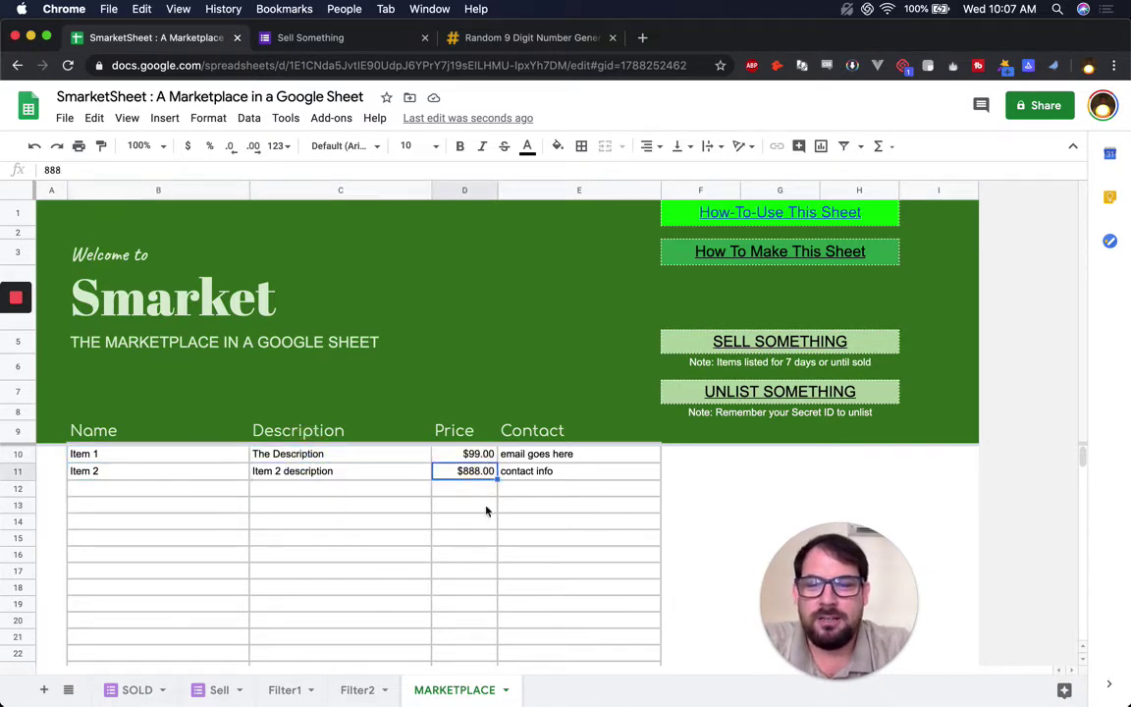
# Check Item 1's unique ID and blank sold marker in Filter1's G2 MATCH column
pyautogui.click(285, 690)
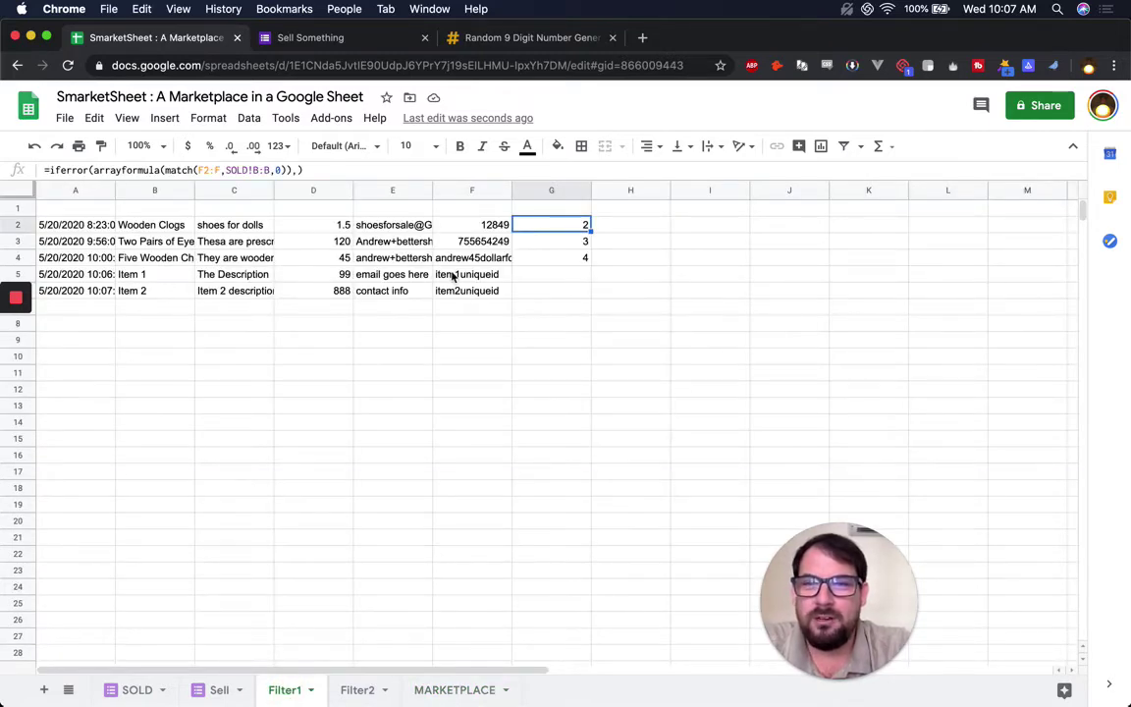
pyautogui.click(491, 278)
pyautogui.click(550, 279)
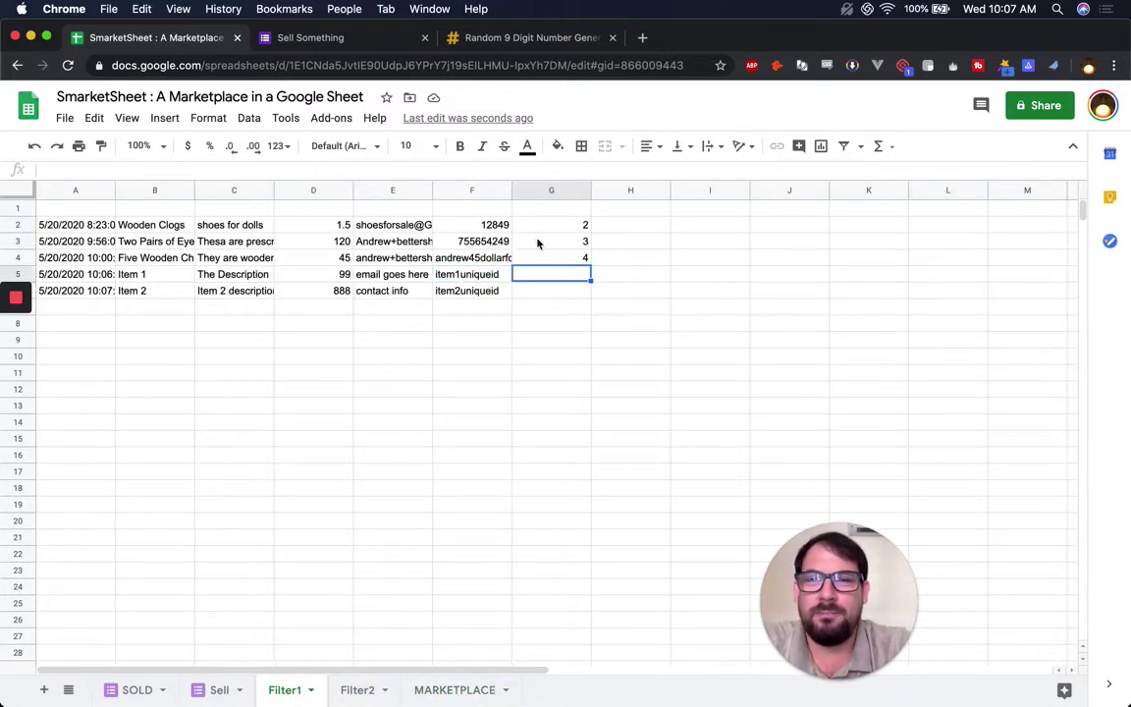
pyautogui.click(574, 226)
pyautogui.click(556, 278)
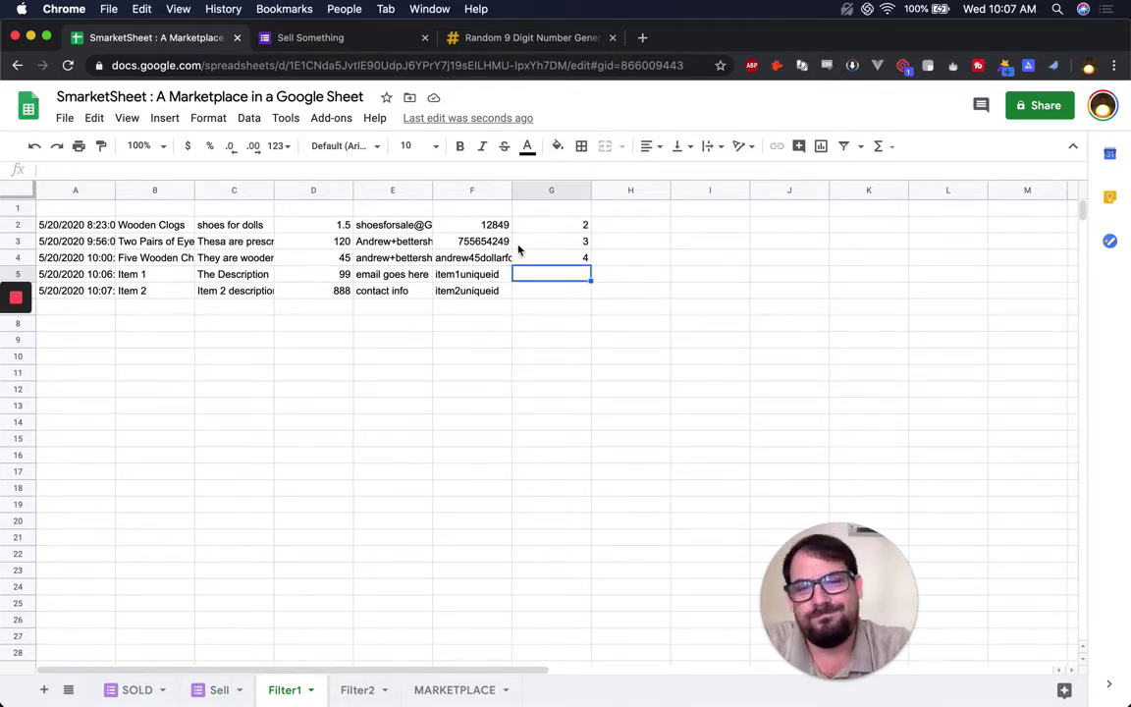
# Inspect Item 1's filtered row and the sold condition of Filter2's FILTER formula
pyautogui.click(371, 699)
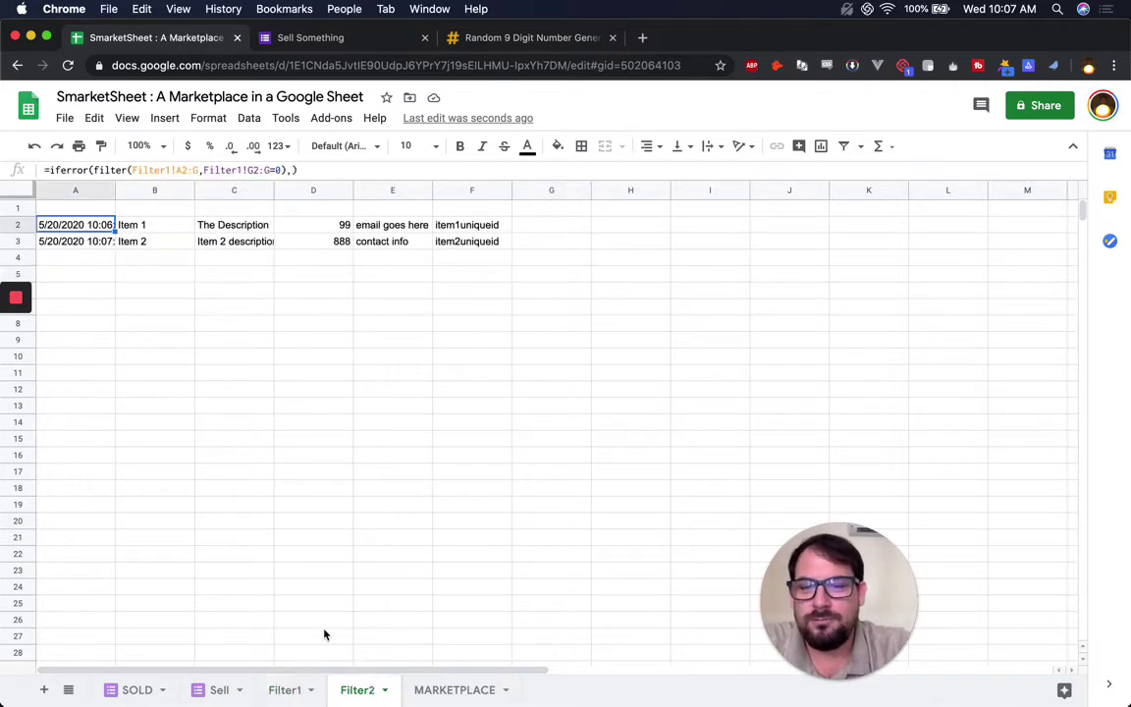
pyautogui.moveTo(142, 224); pyautogui.dragTo(473, 228)
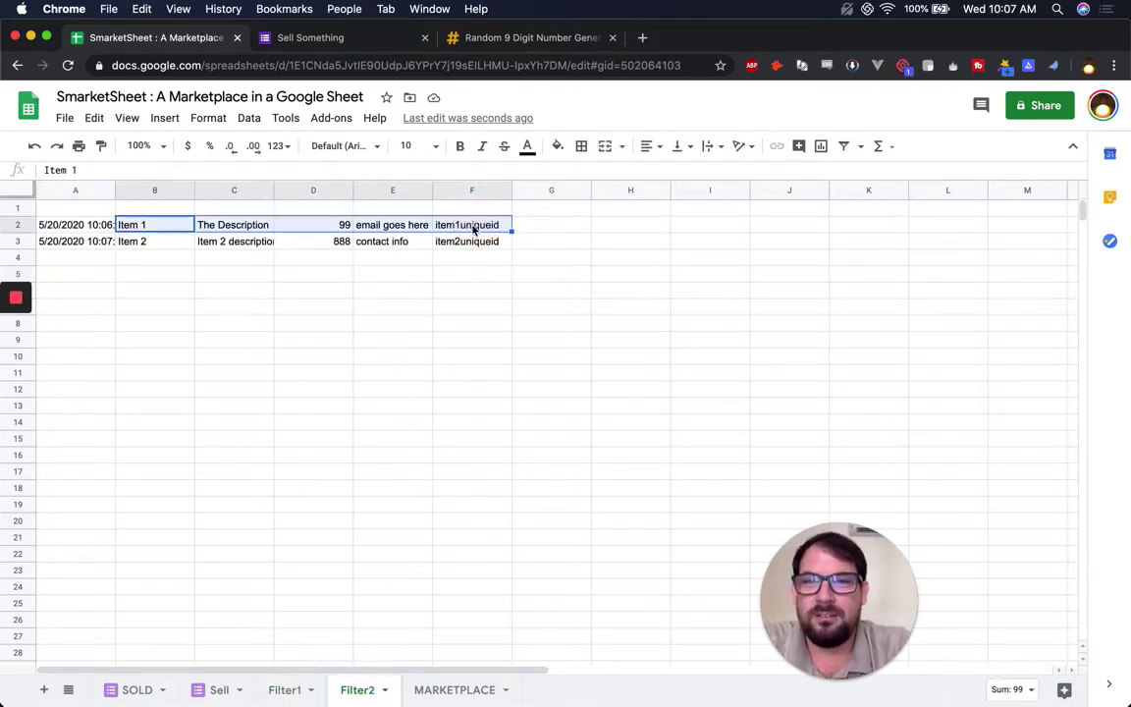
pyautogui.click(102, 223)
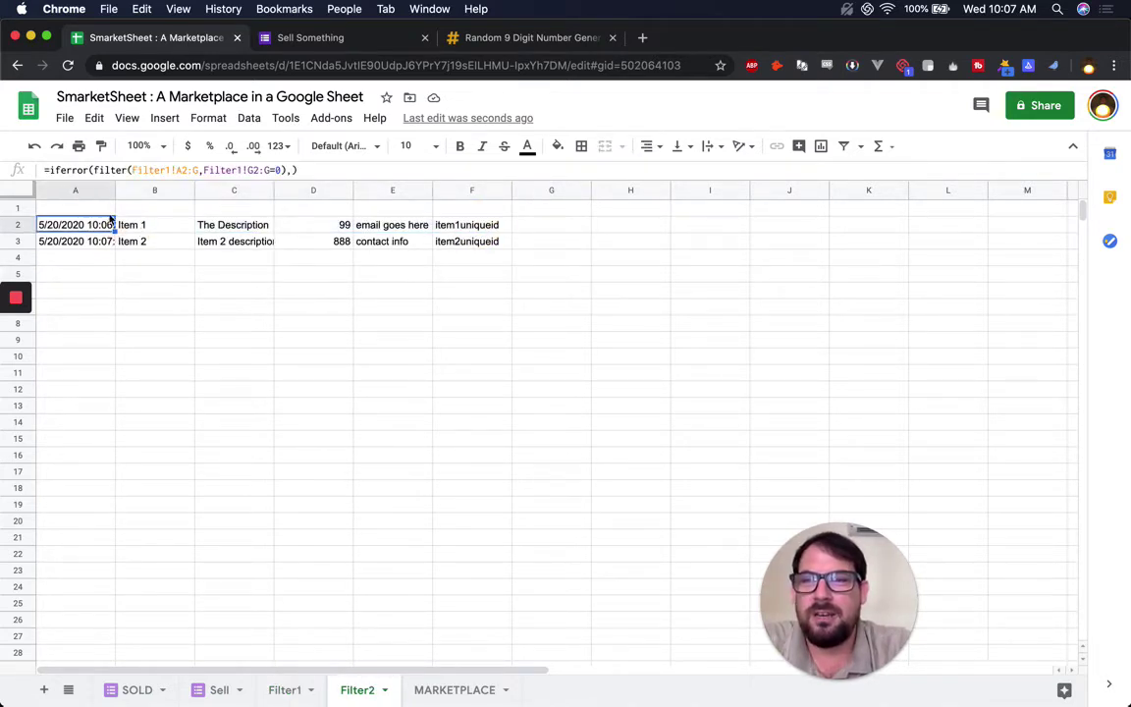
pyautogui.click(252, 169)
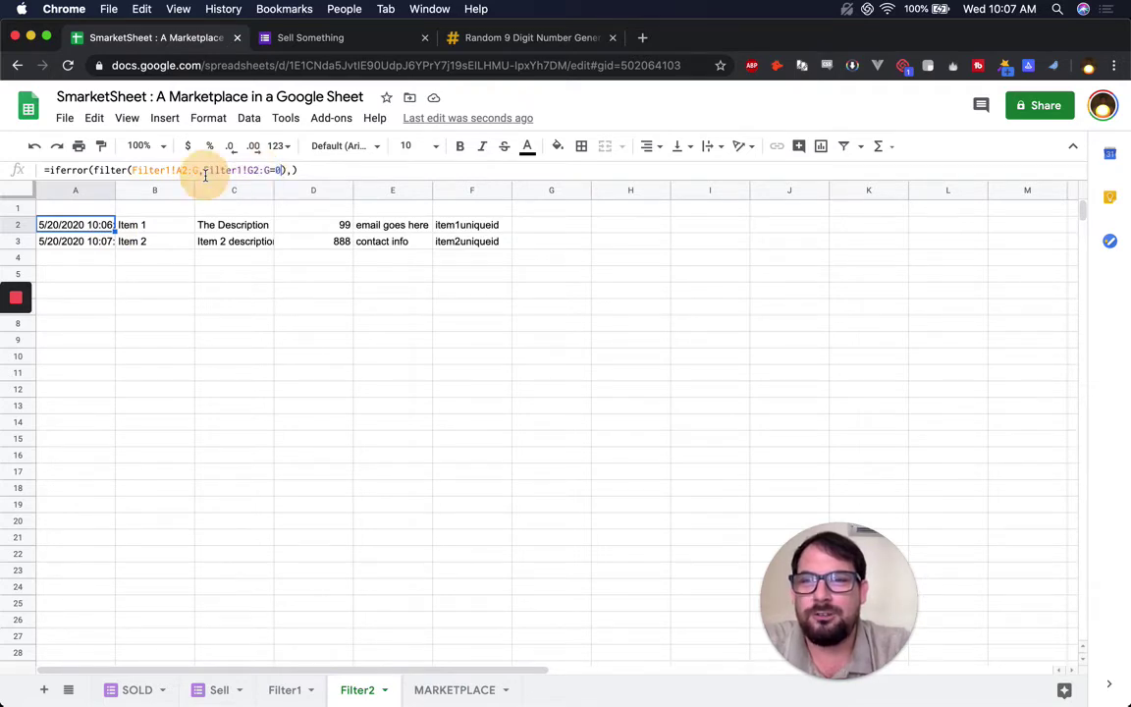
pyautogui.click(138, 690)
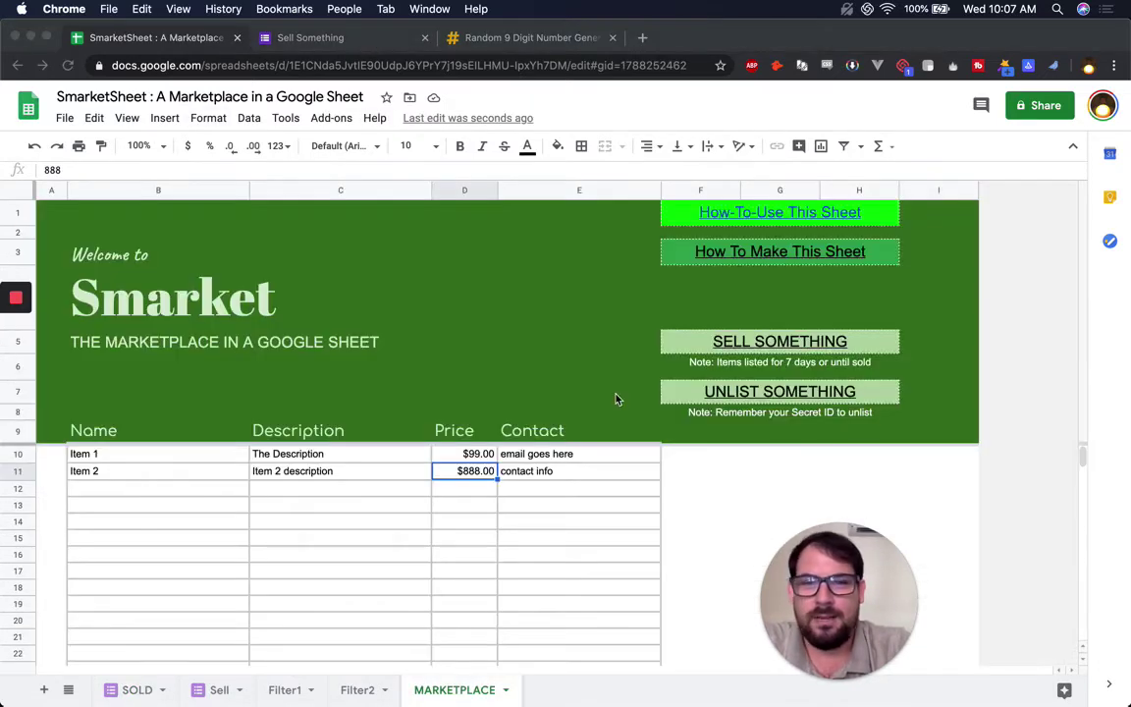
# Unlist Item 1 by pasting its secret ID into the Sold or Unlist form and submitting
pyautogui.click(772, 395)
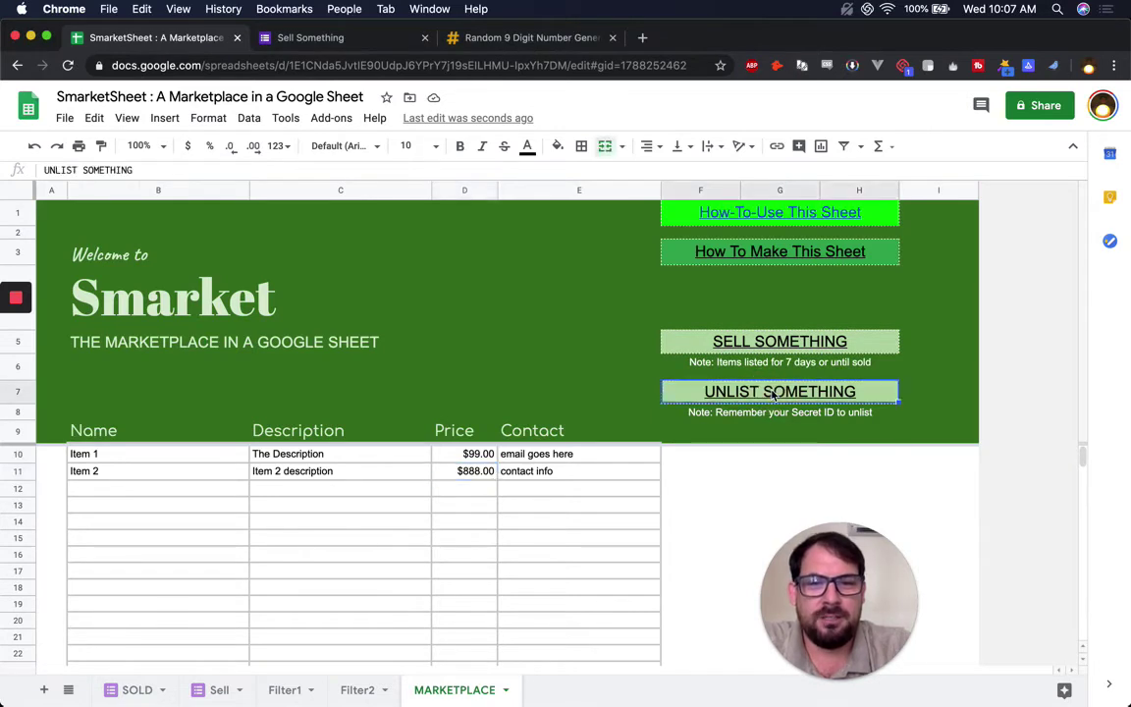
pyautogui.click(751, 420)
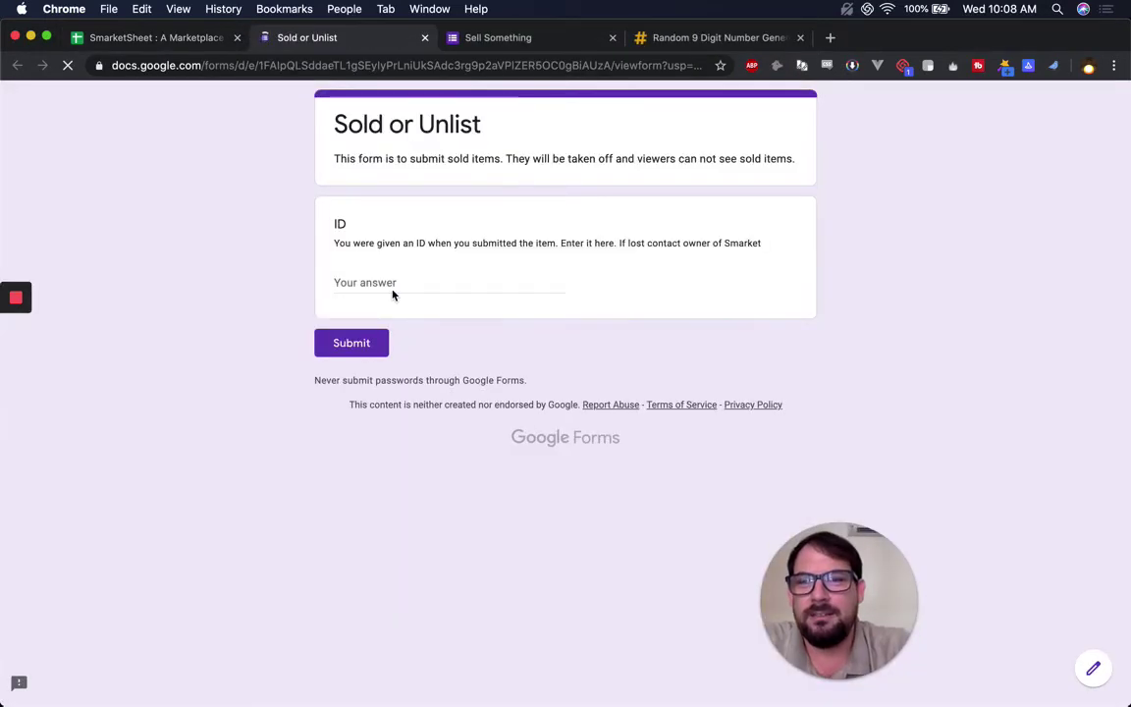
pyautogui.click(392, 283)
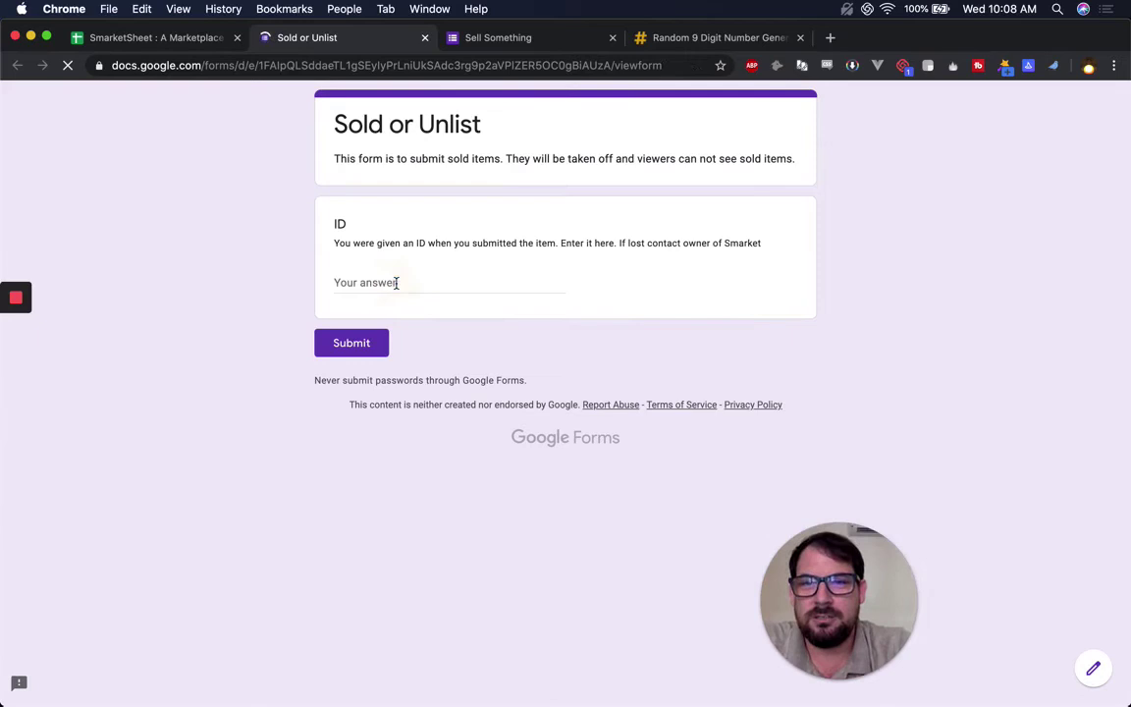
pyautogui.write('item1uniqueId')
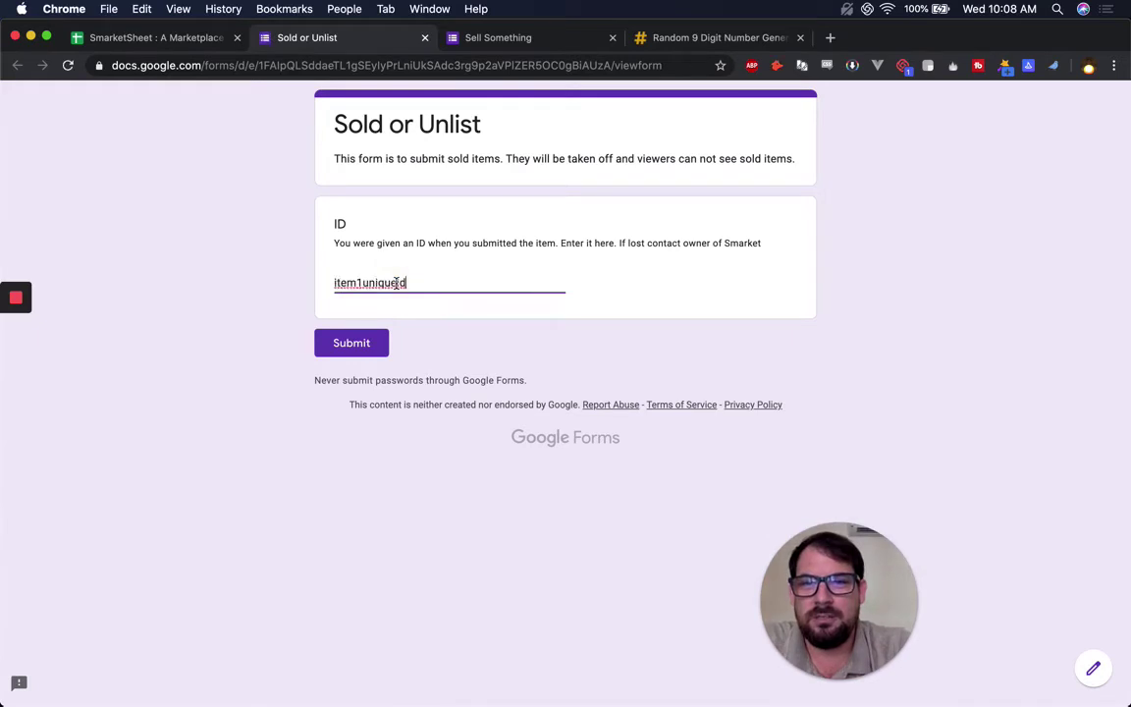
pyautogui.click(356, 343)
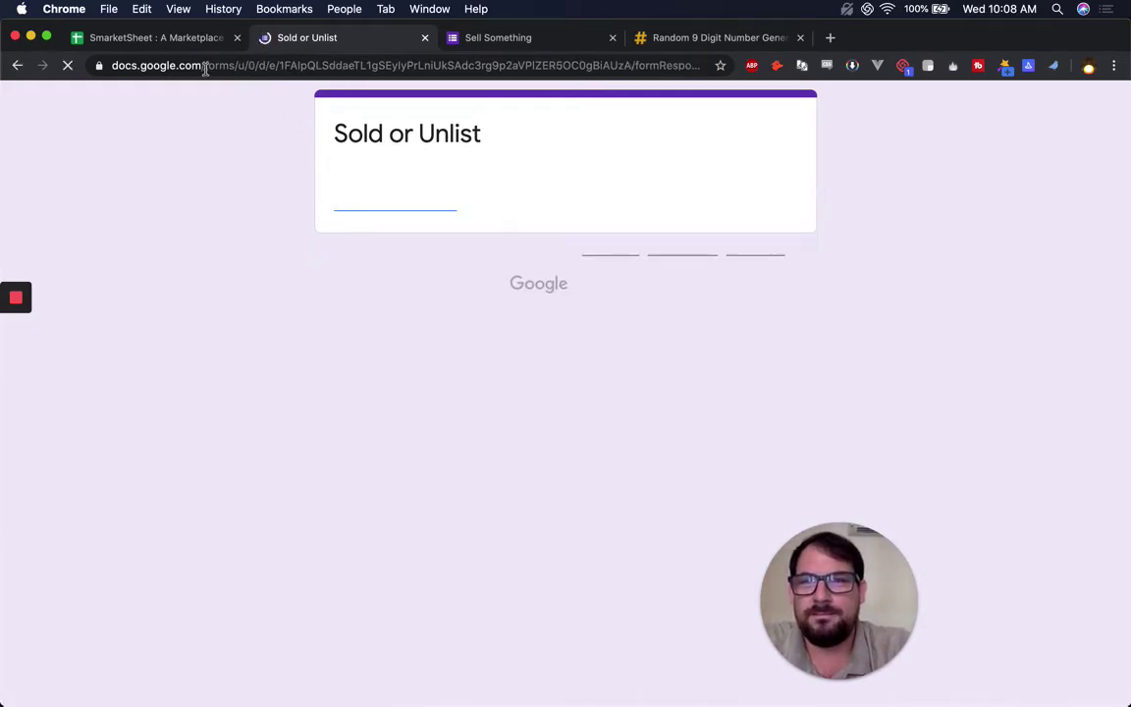
pyautogui.click(187, 39)
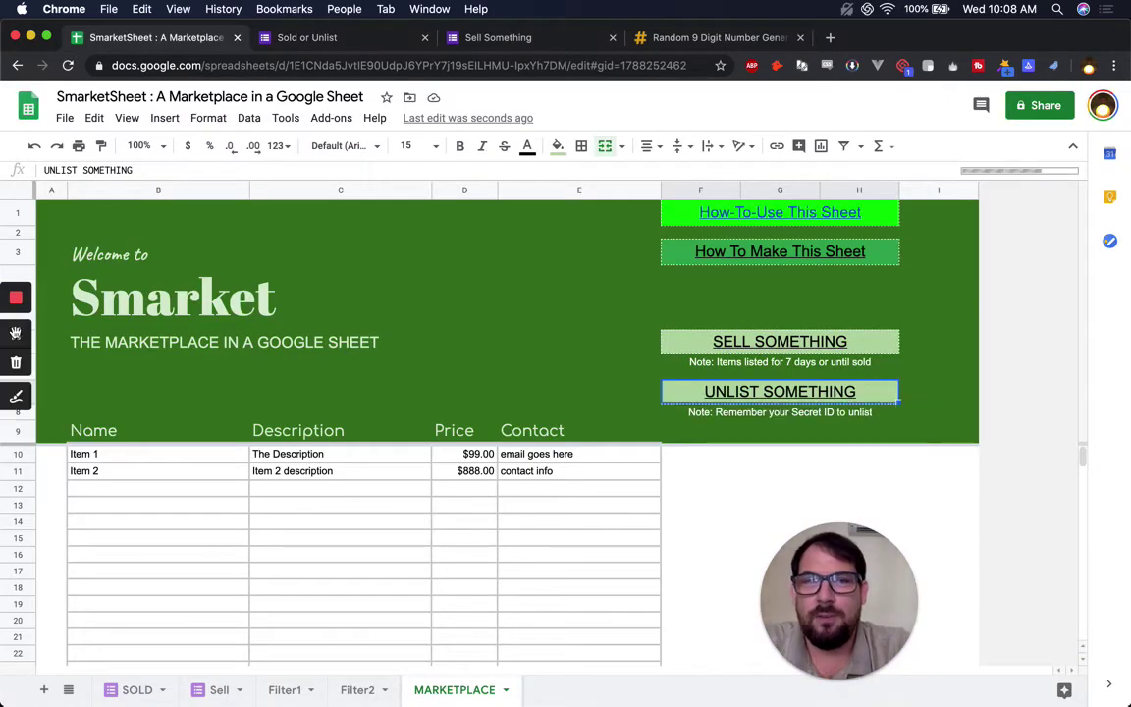
# Confirm via the G2 MATCH formula that Item 1's Filter1 sold-match value is now 5, then view SOLD
pyautogui.click(284, 689)
pyautogui.click(220, 691)
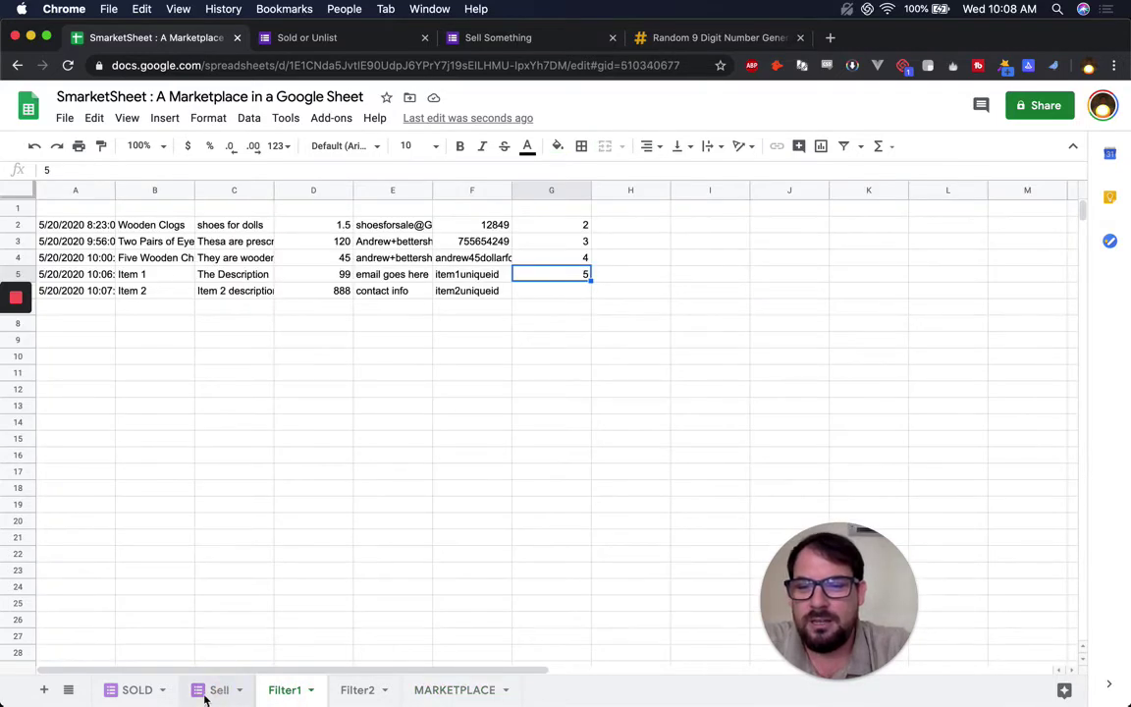
pyautogui.click(284, 689)
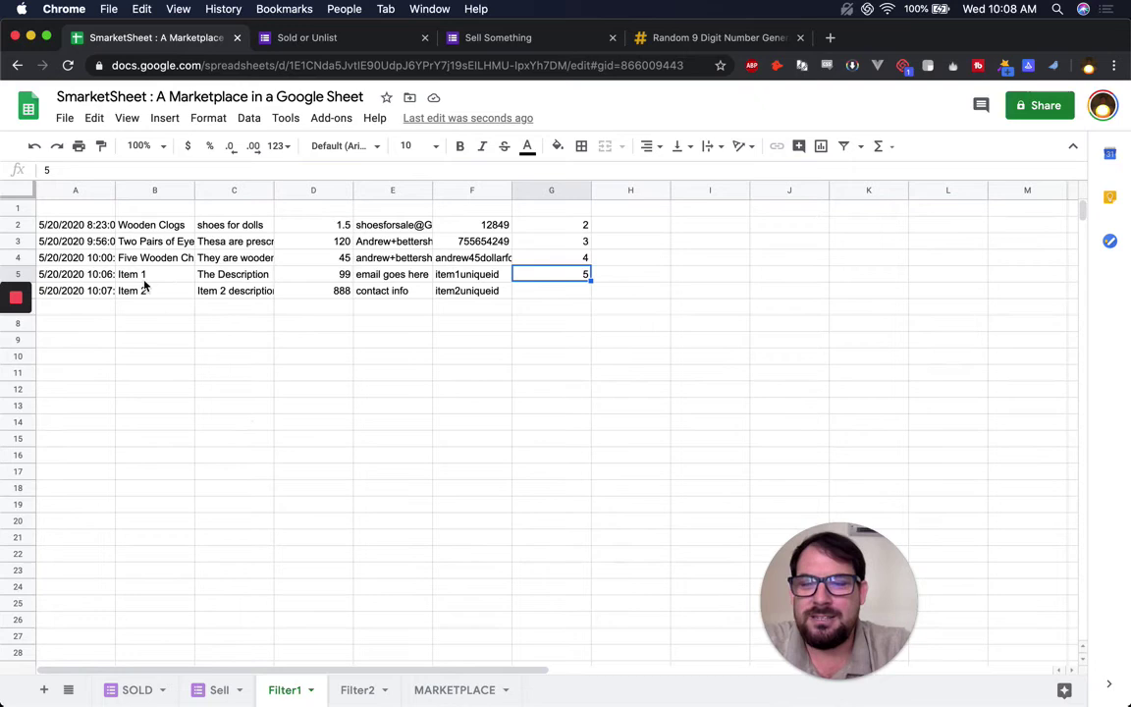
pyautogui.click(142, 278)
pyautogui.click(548, 284)
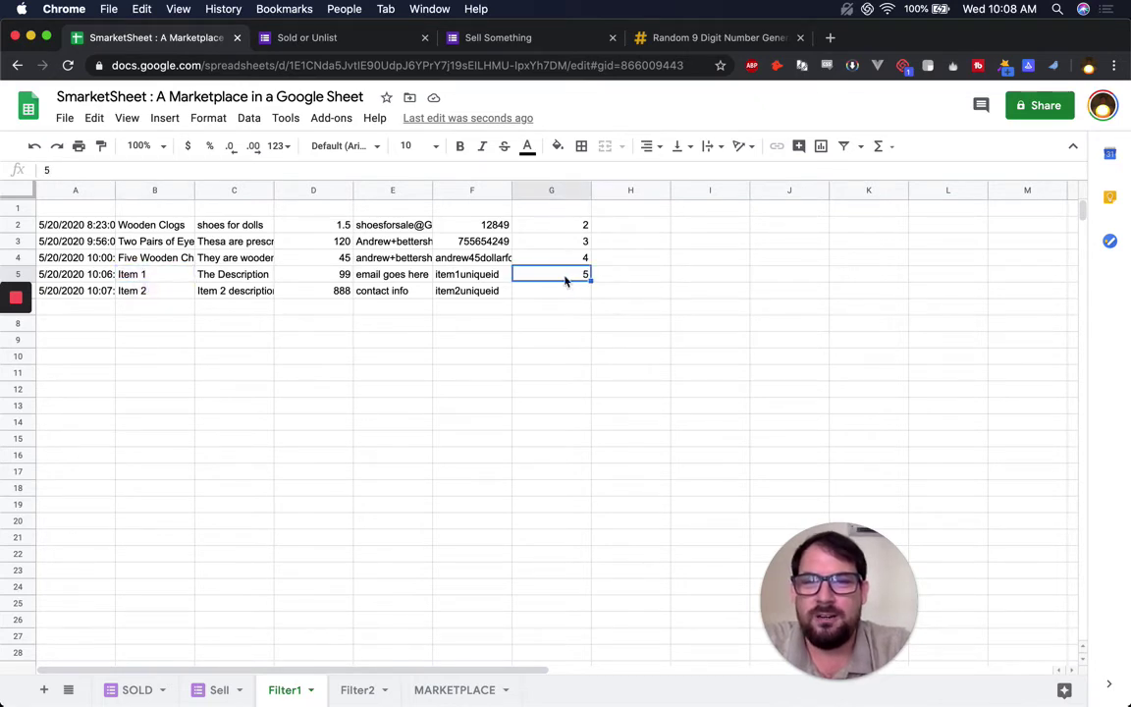
pyautogui.click(561, 227)
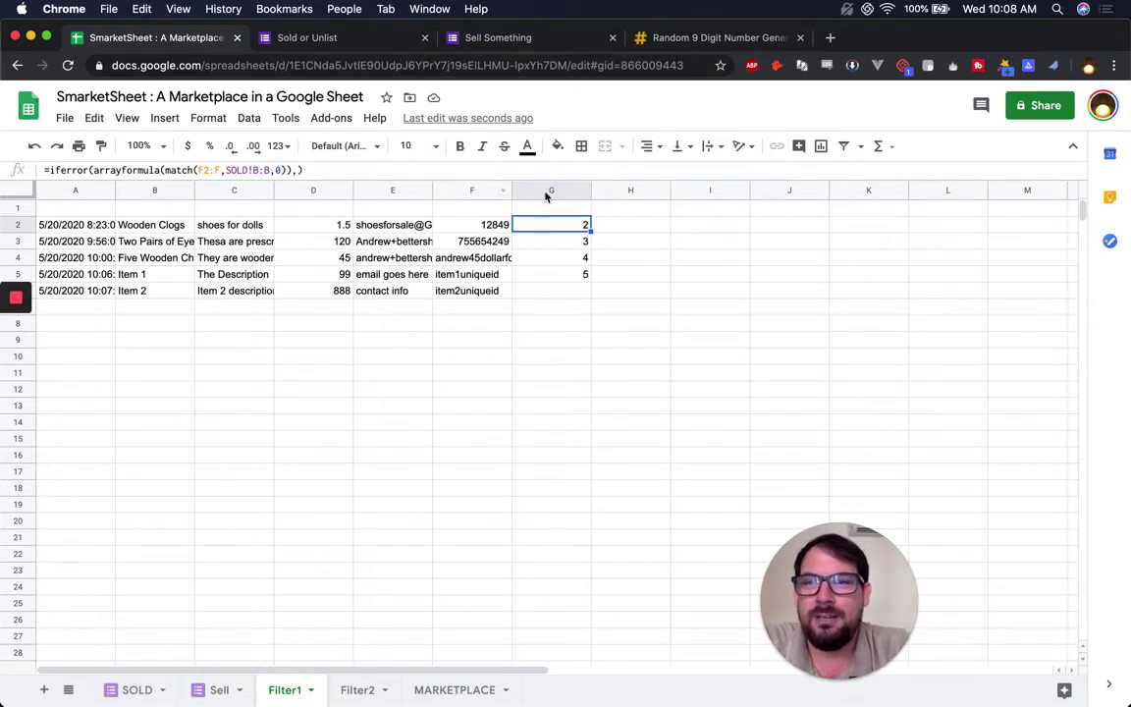
pyautogui.click(567, 275)
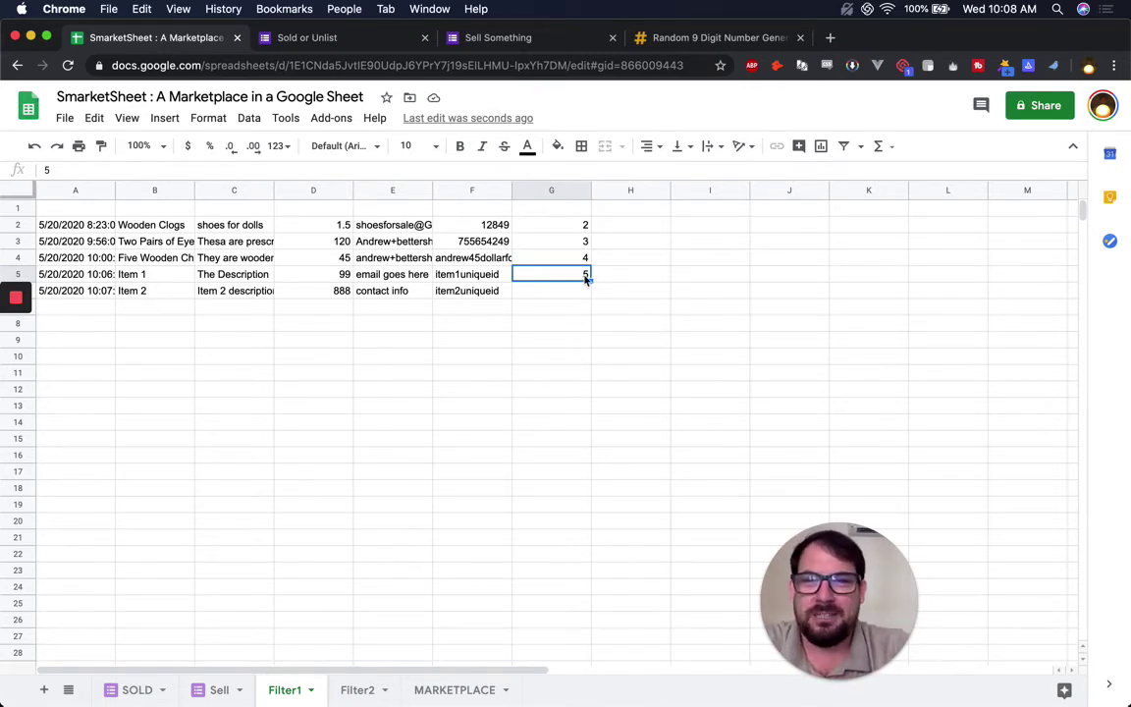
pyautogui.click(135, 691)
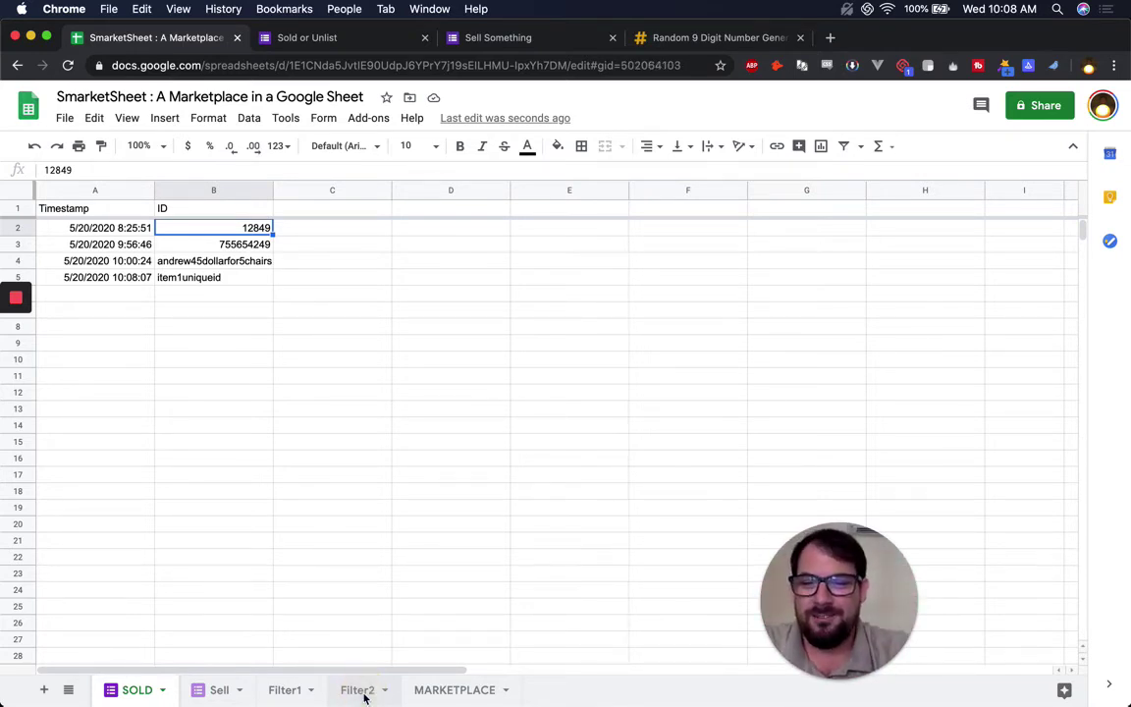
# Verify Filter2's A2 formula returns only Item 2, which has no sold match in Filter1
pyautogui.click(362, 693)
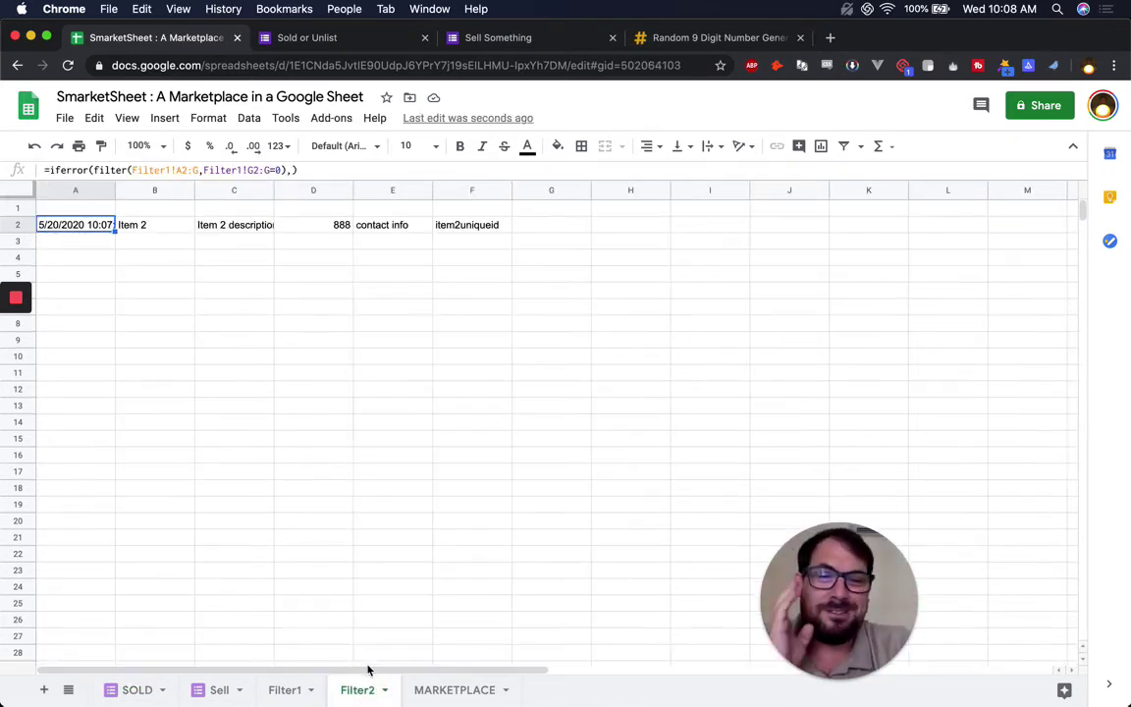
pyautogui.click(457, 232)
pyautogui.click(89, 226)
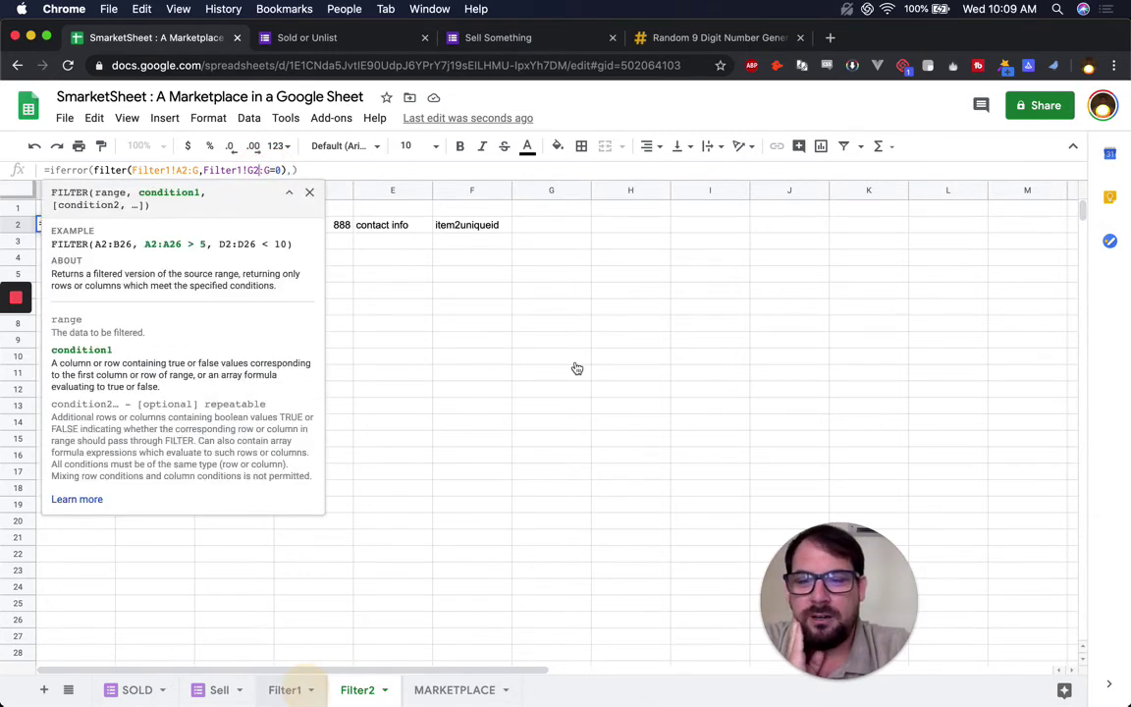
pyautogui.click(285, 690)
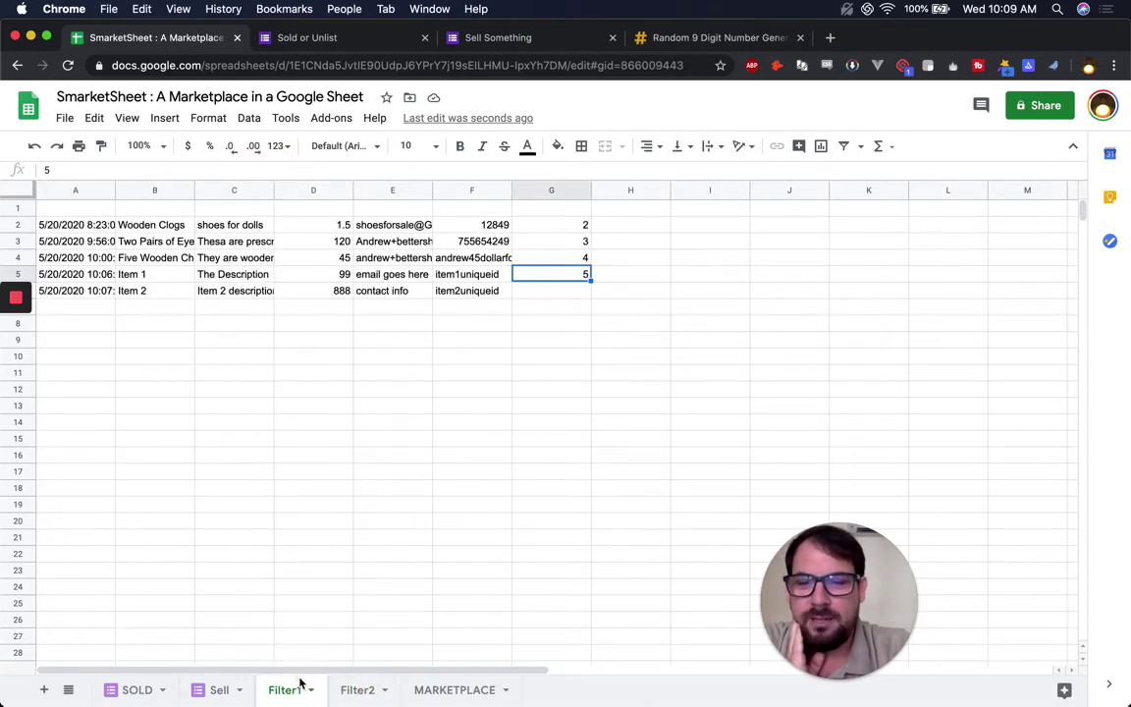
pyautogui.click(565, 293)
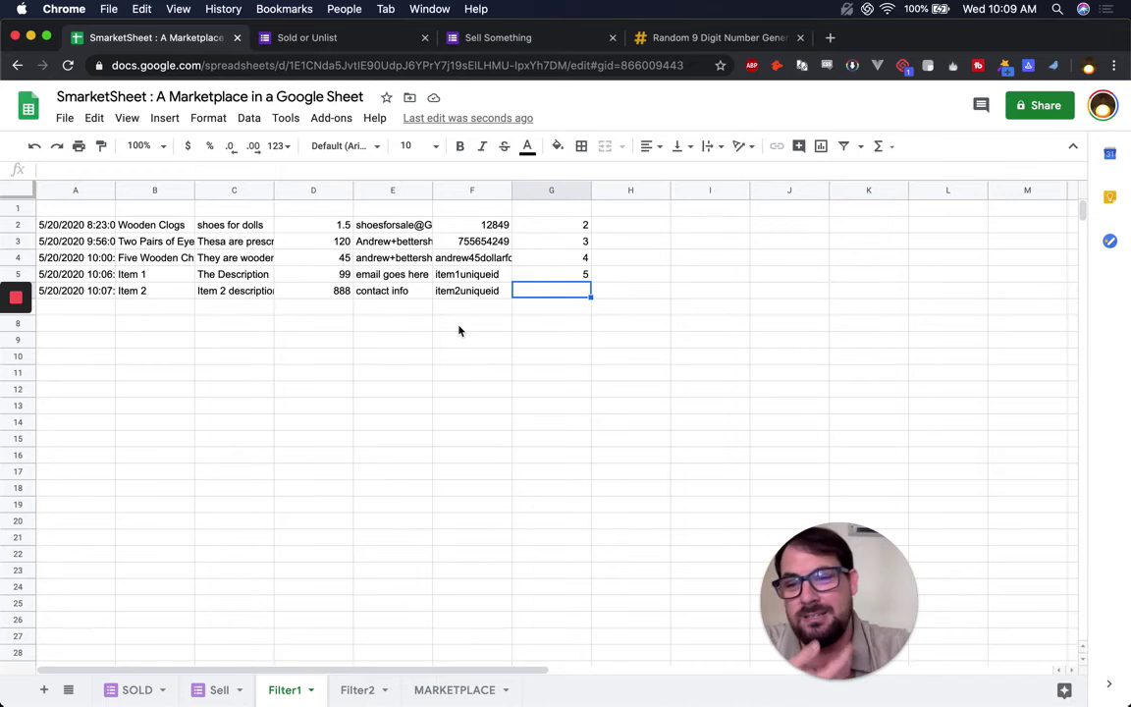
pyautogui.click(463, 690)
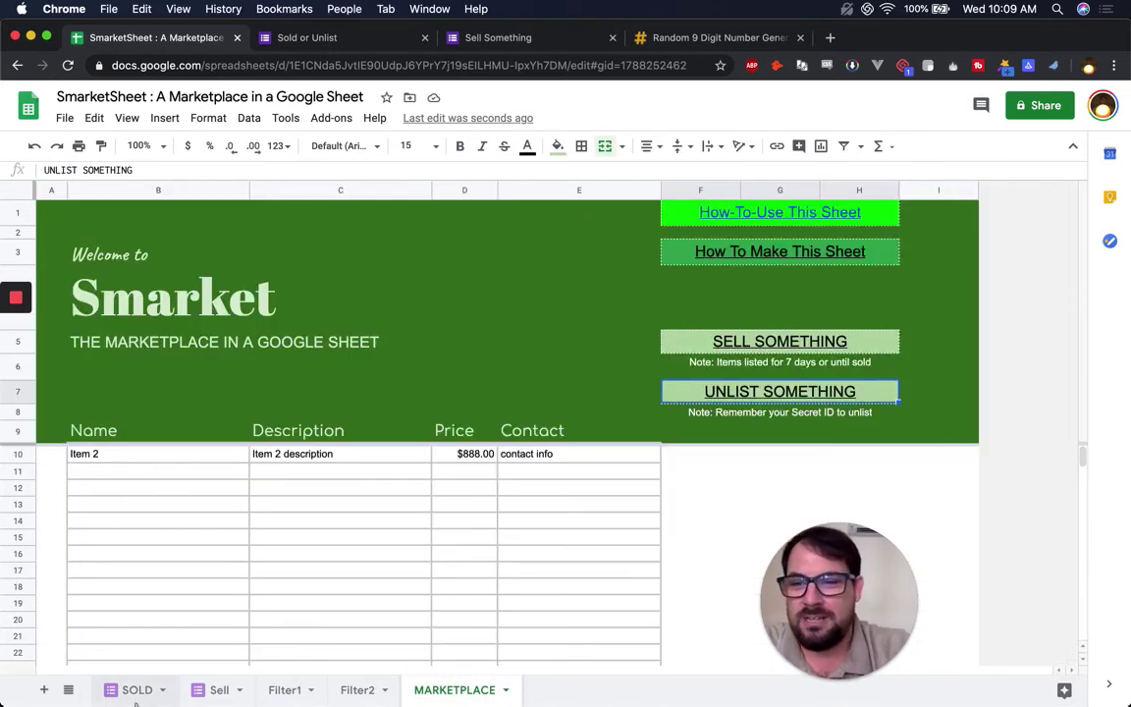
# Backdate Item 2's Sell timestamp in A7 to May 6, 2020
pyautogui.click(15, 337)
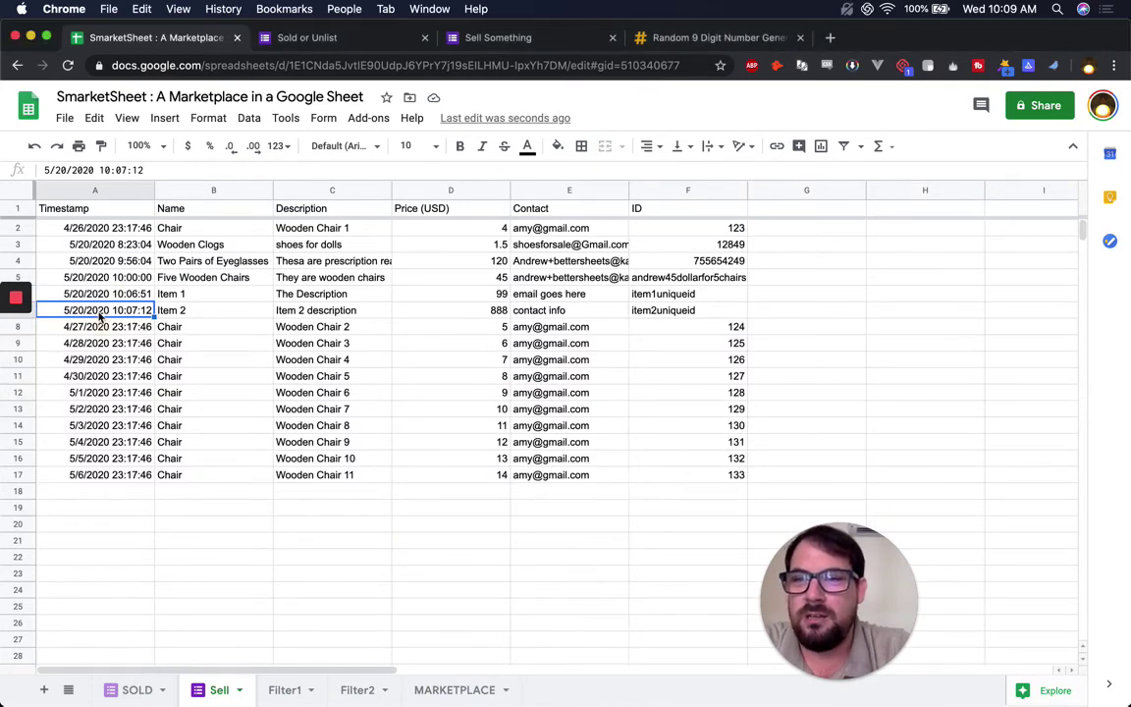
pyautogui.doubleClick(99, 310)
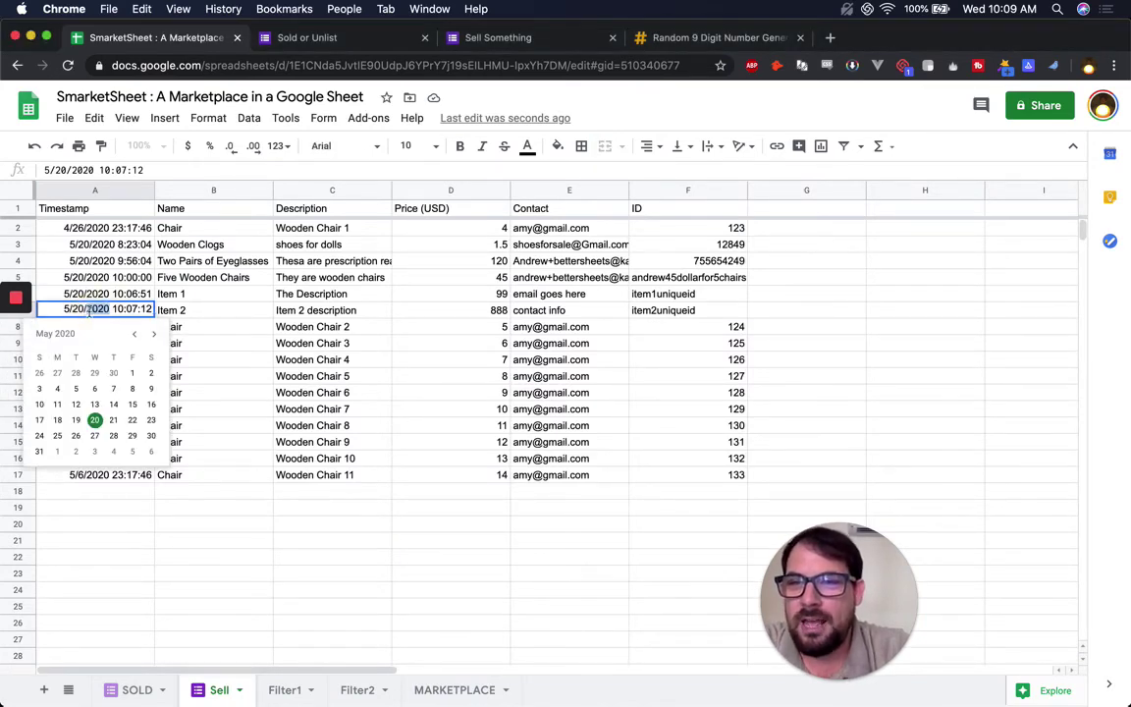
pyautogui.click(95, 389)
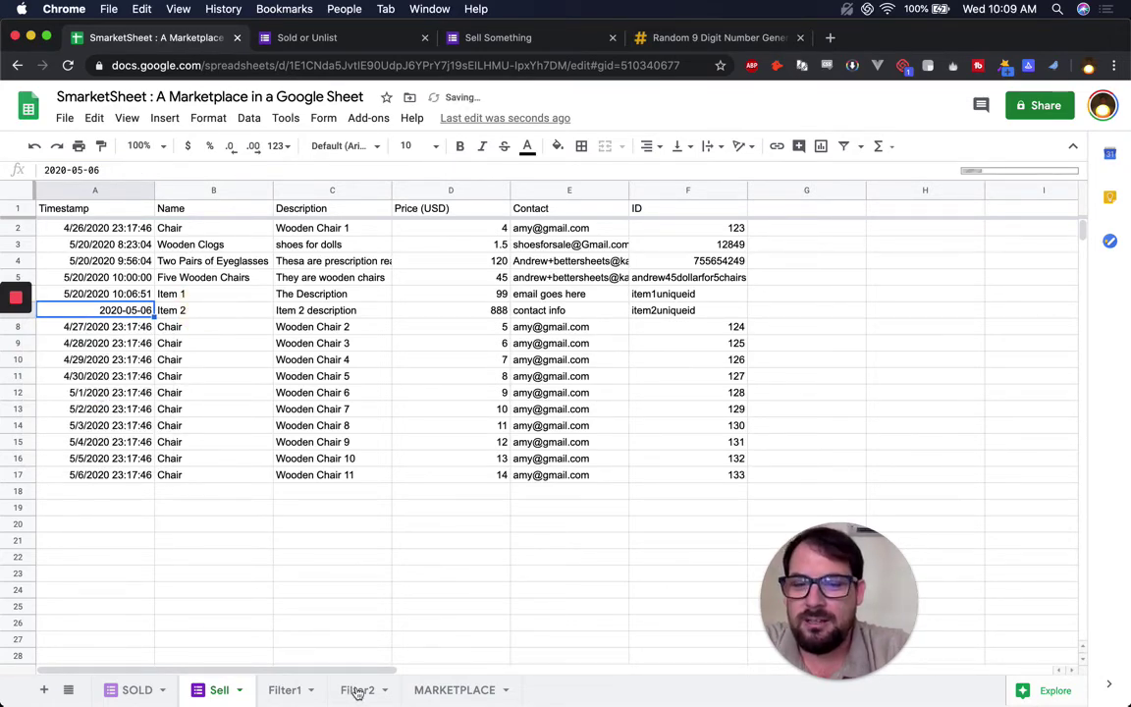
# Check the now-empty MARKETPLACE listing formula in B10 and Item 1's Filter1 timestamp in A5
pyautogui.click(442, 690)
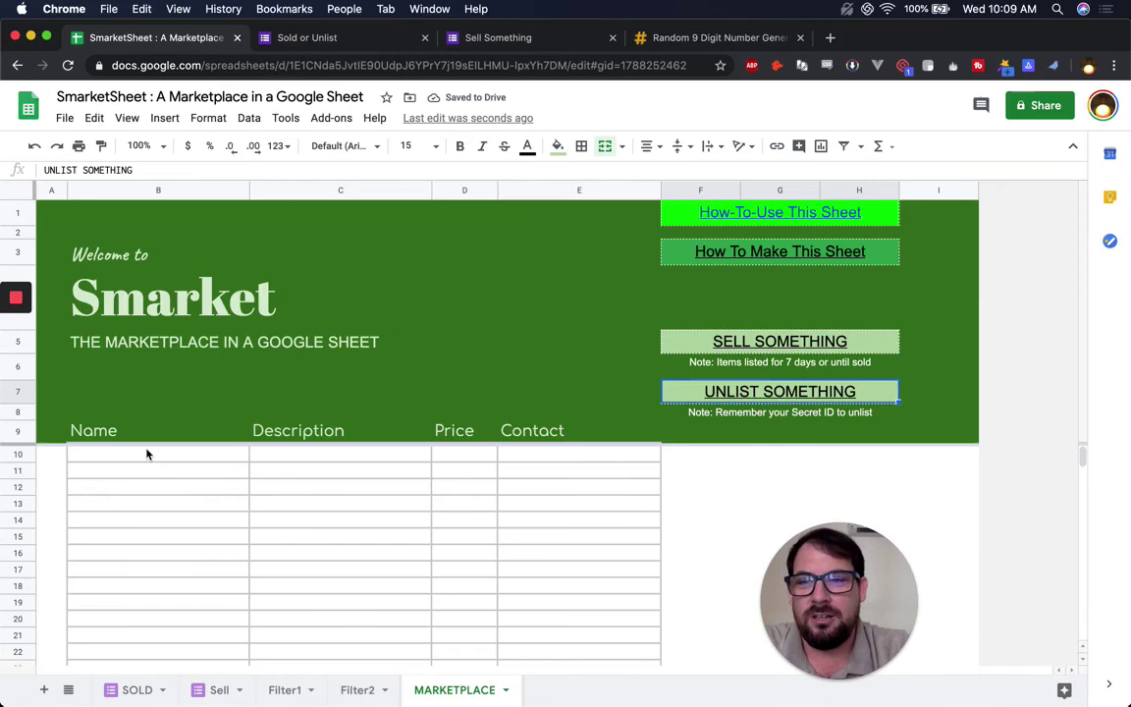
pyautogui.click(146, 453)
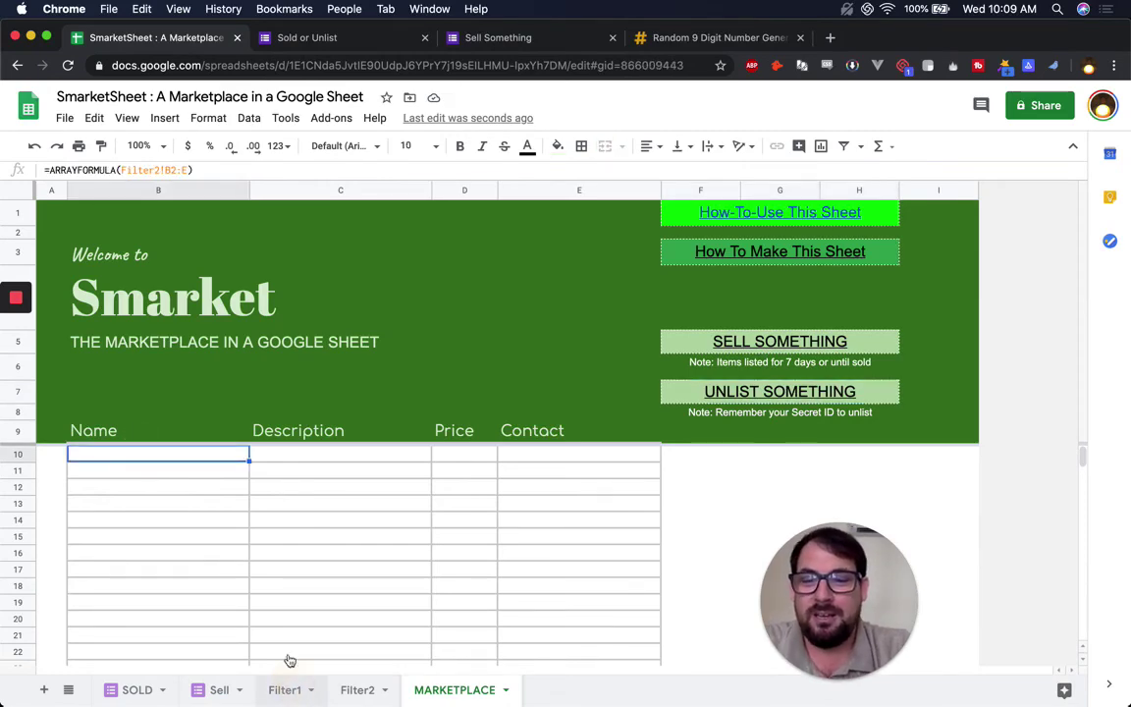
pyautogui.click(284, 690)
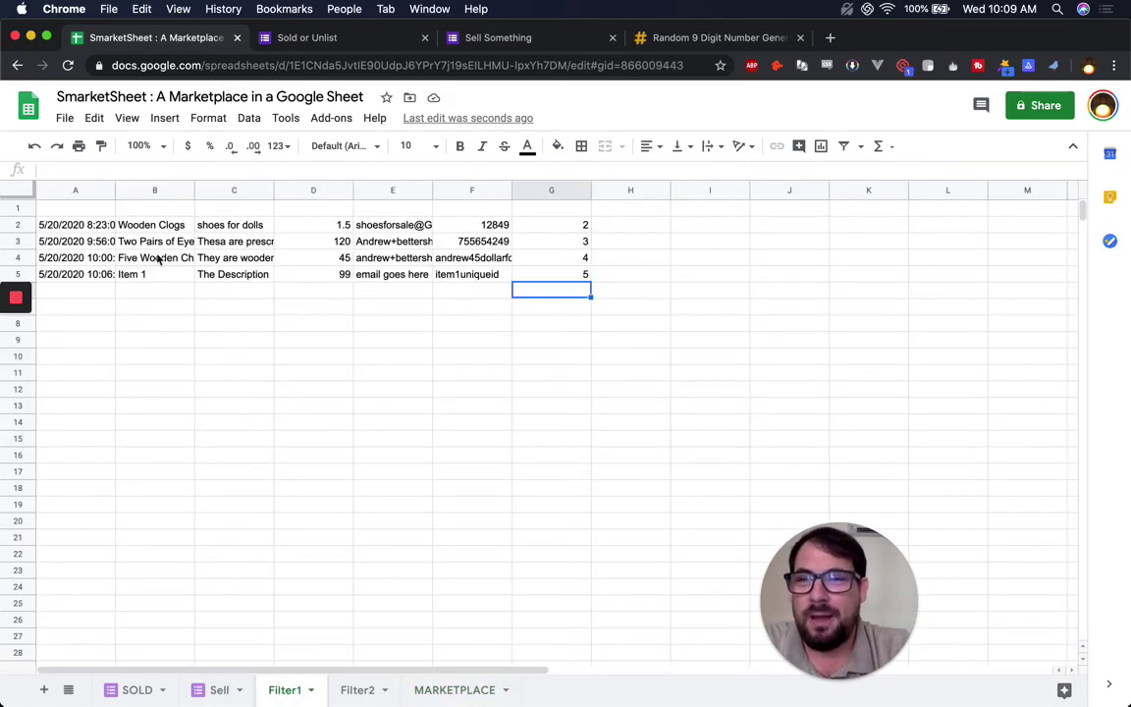
pyautogui.click(99, 276)
pyautogui.moveTo(15, 336)
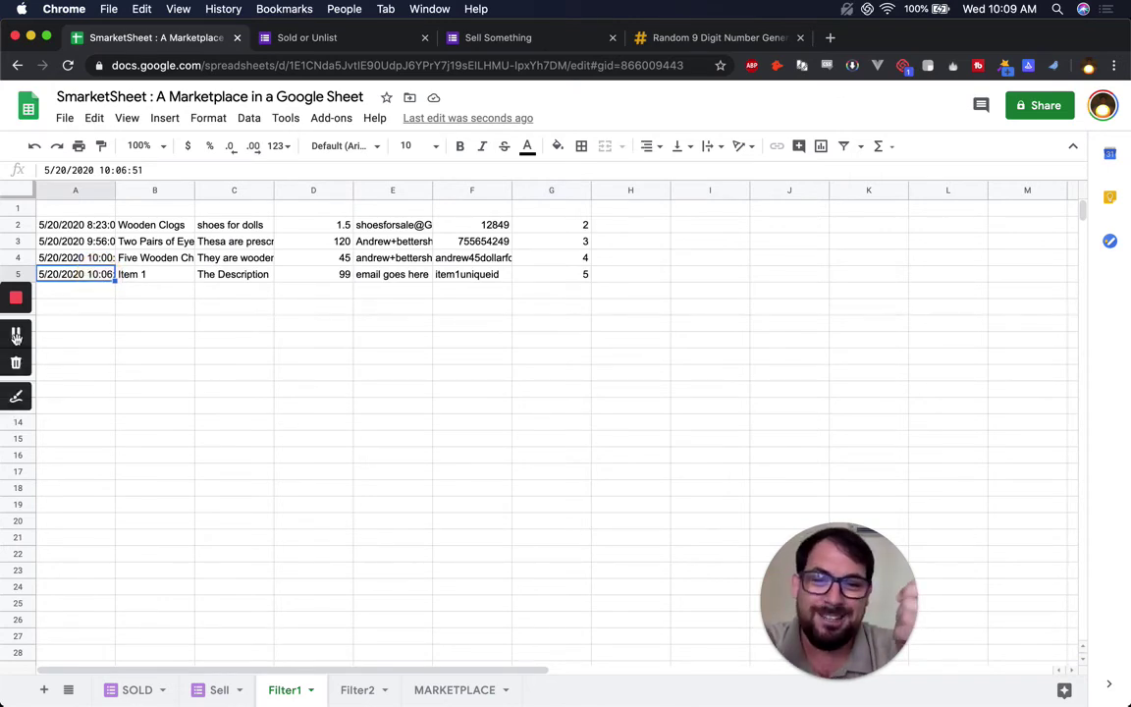
pyautogui.click(16, 336)
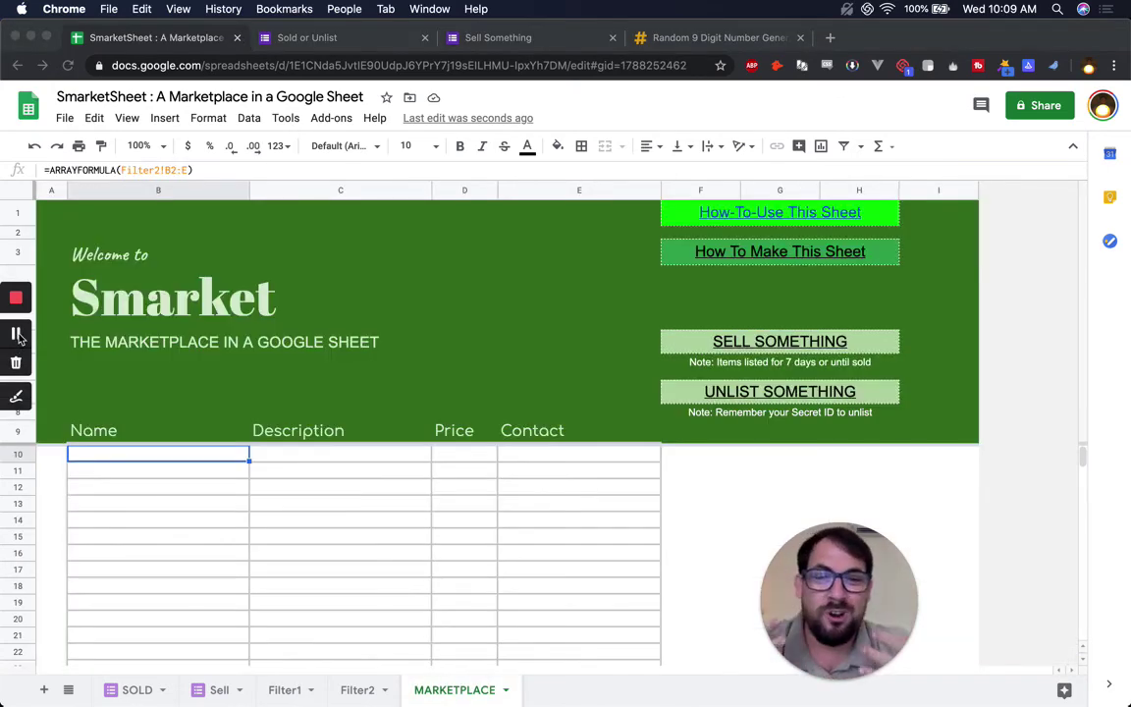